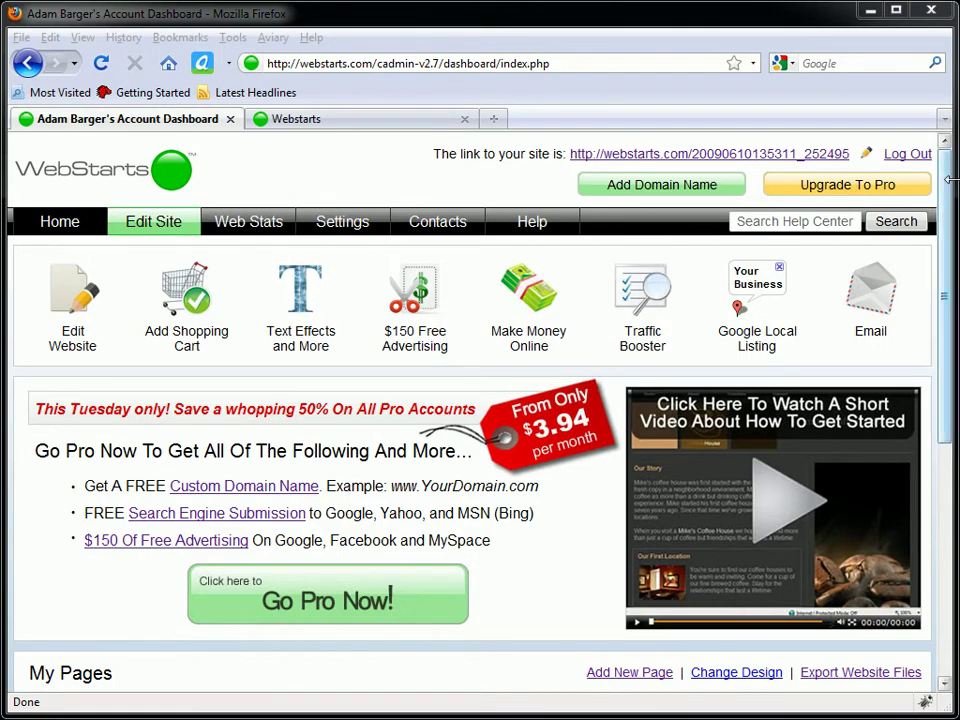
Open the Home page in the editor and replace its header title with 'SEO Ebook - Get #1 Search Engine Position'
left_click_drag(949, 189, 949, 258)
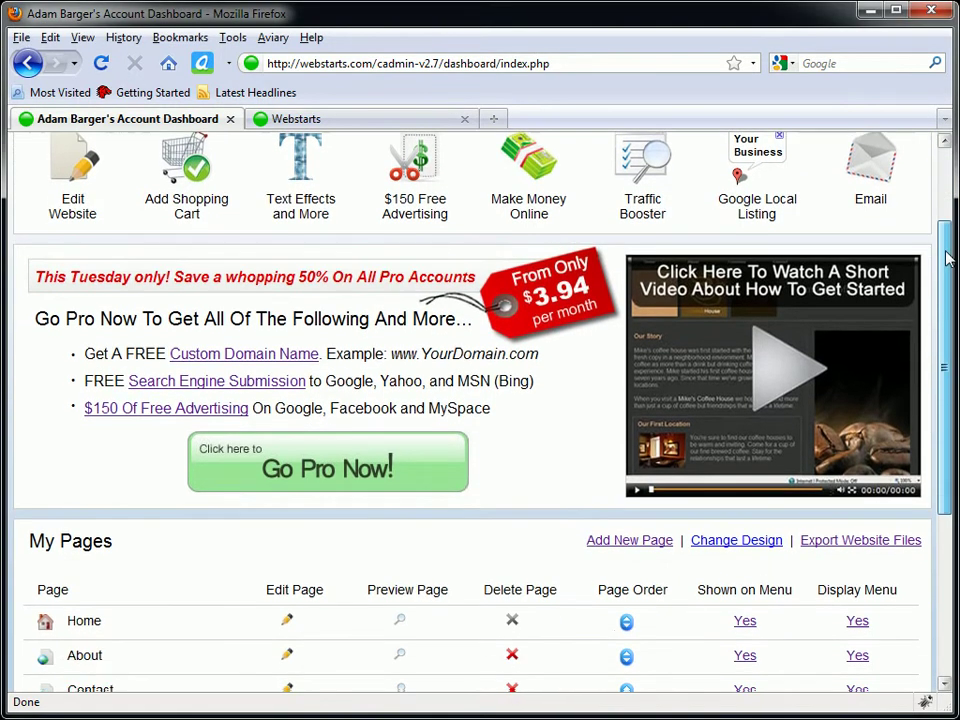
left_click(289, 622)
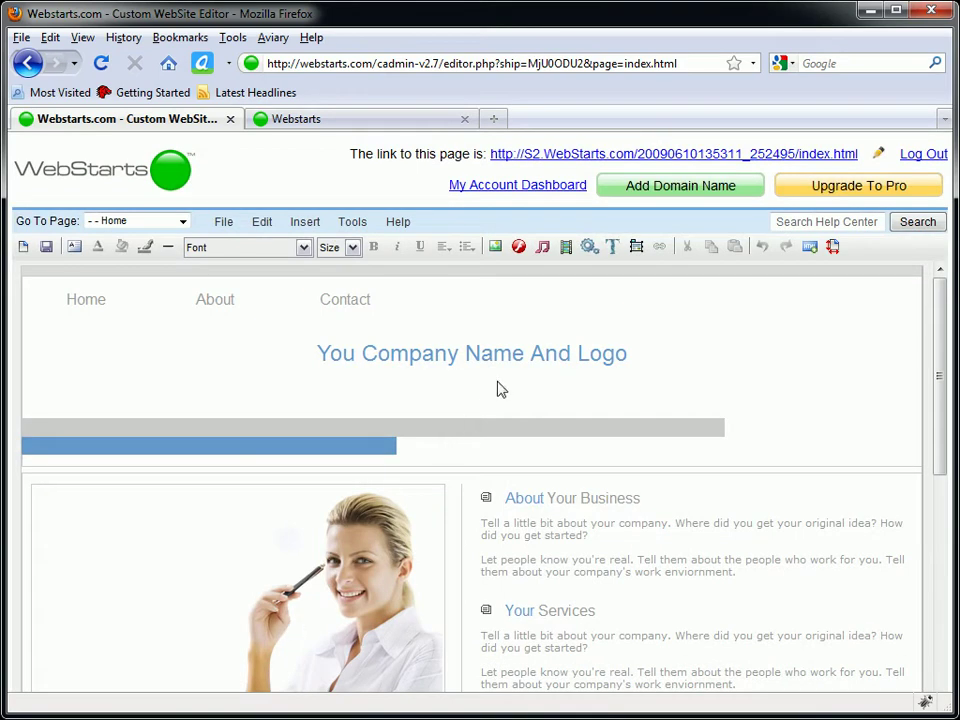
left_click(521, 354)
left_click_drag(639, 358, 296, 353)
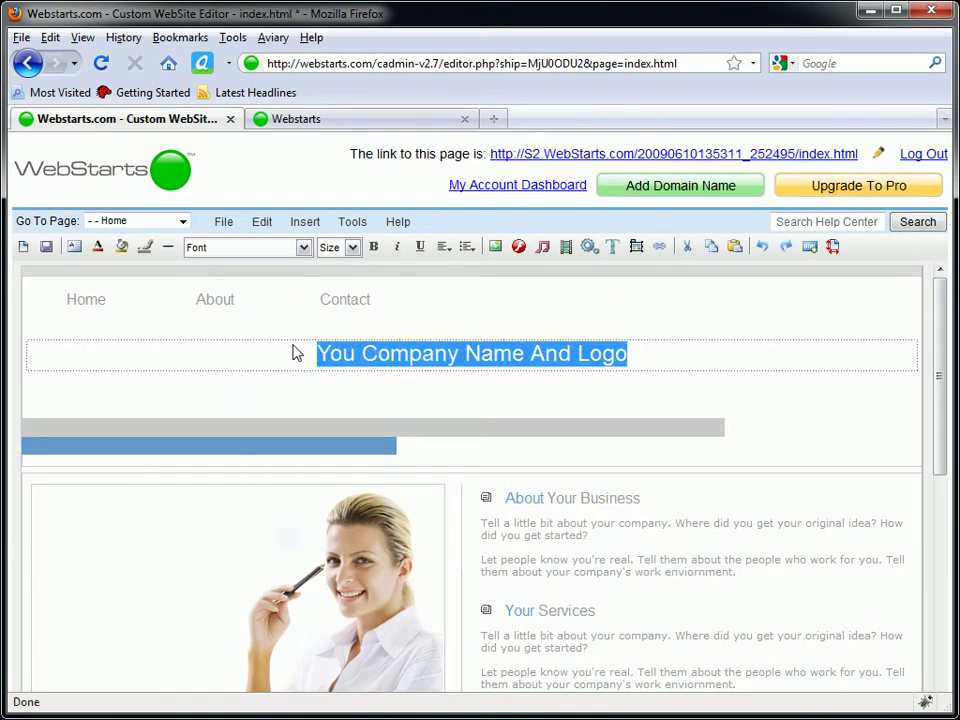
type("S")
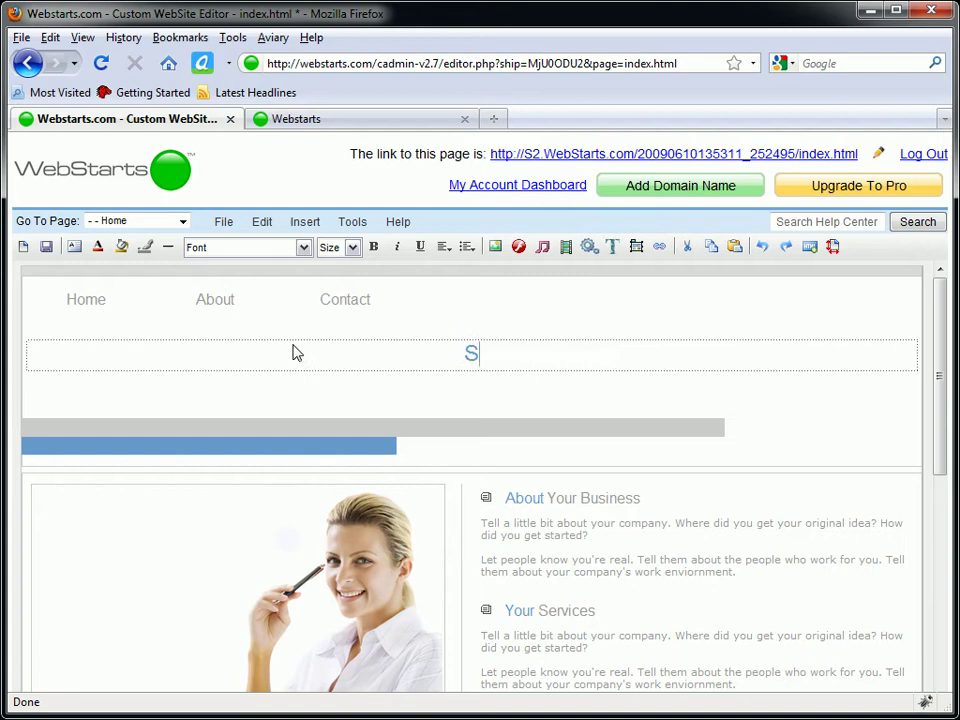
type("EO ")
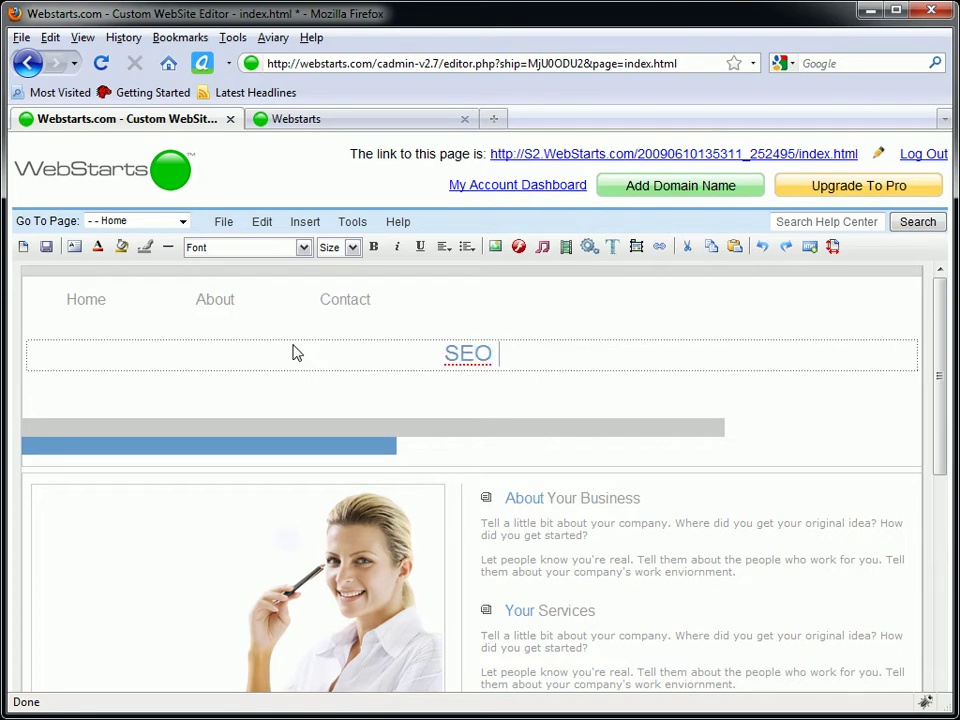
type("Ebook ")
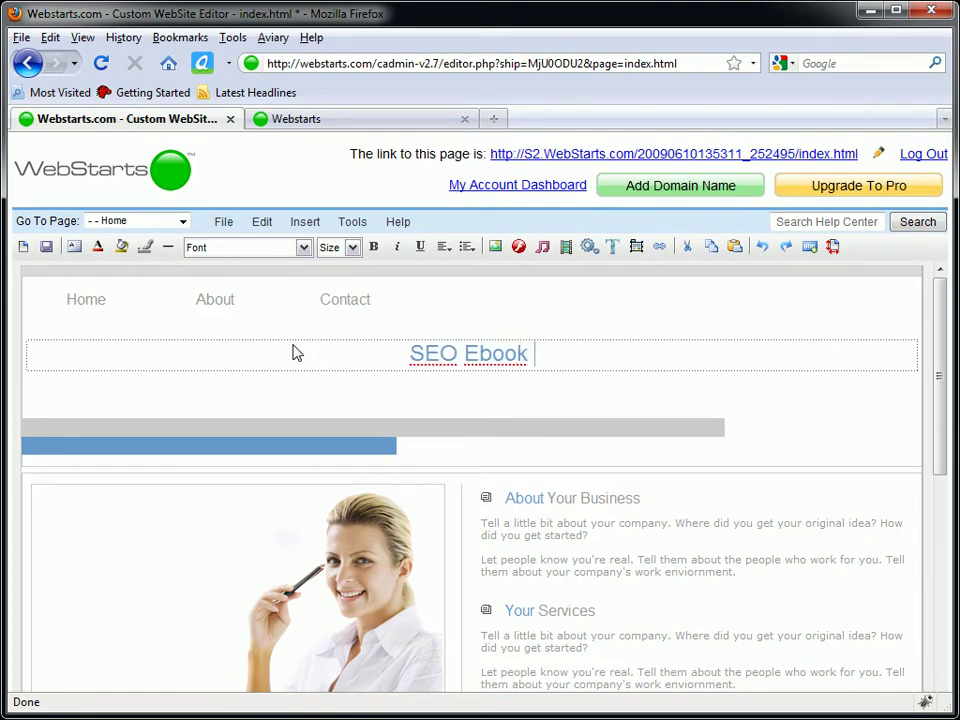
type("- Get ")
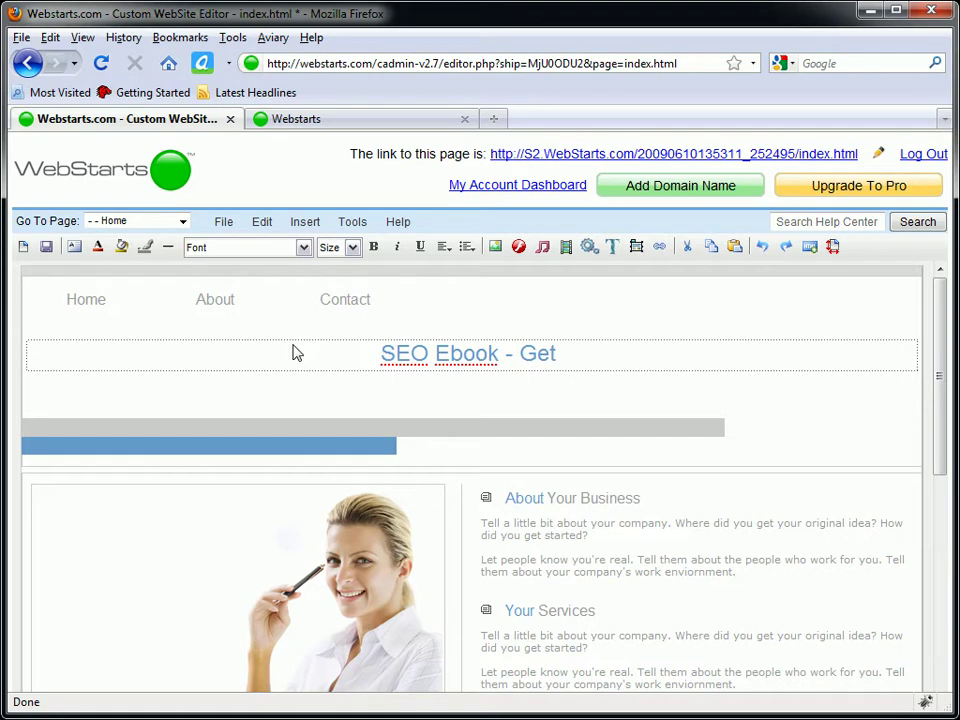
type("#1 Sear")
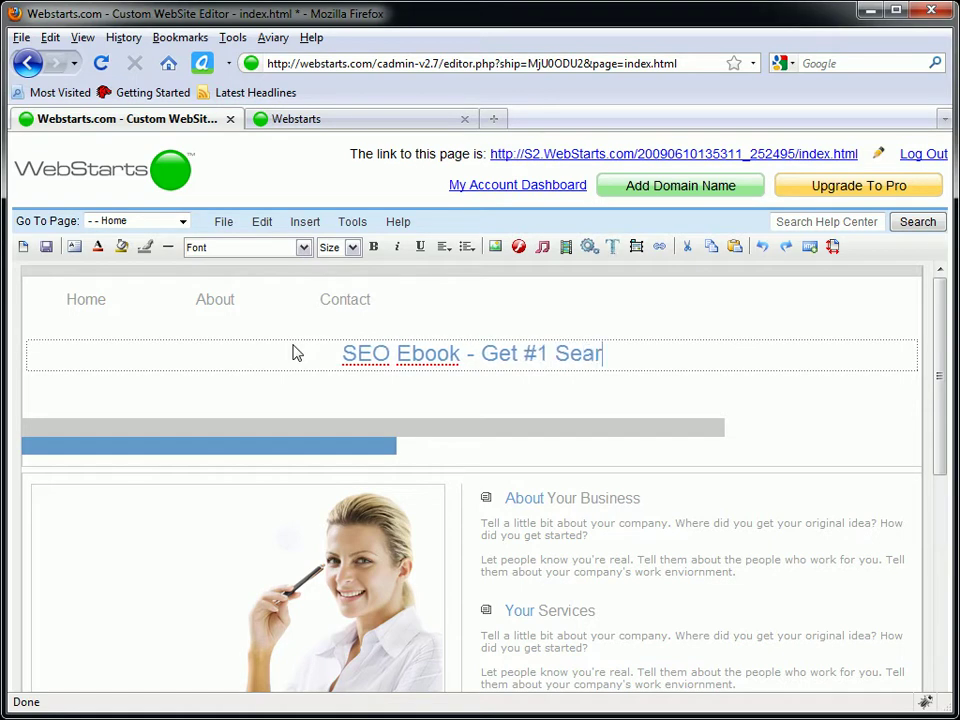
type("ch Engine Position")
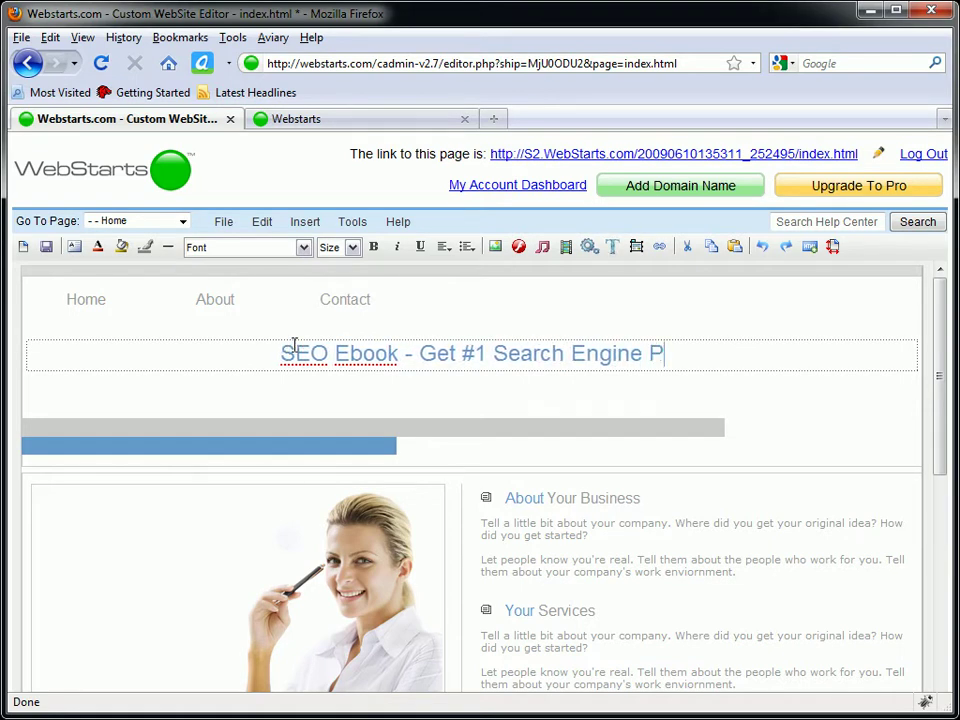
Finish the header title and delete the woman's photo from the left column
left_click(724, 606)
left_click(821, 422)
left_click_drag(943, 375, 943, 429)
left_click(367, 520)
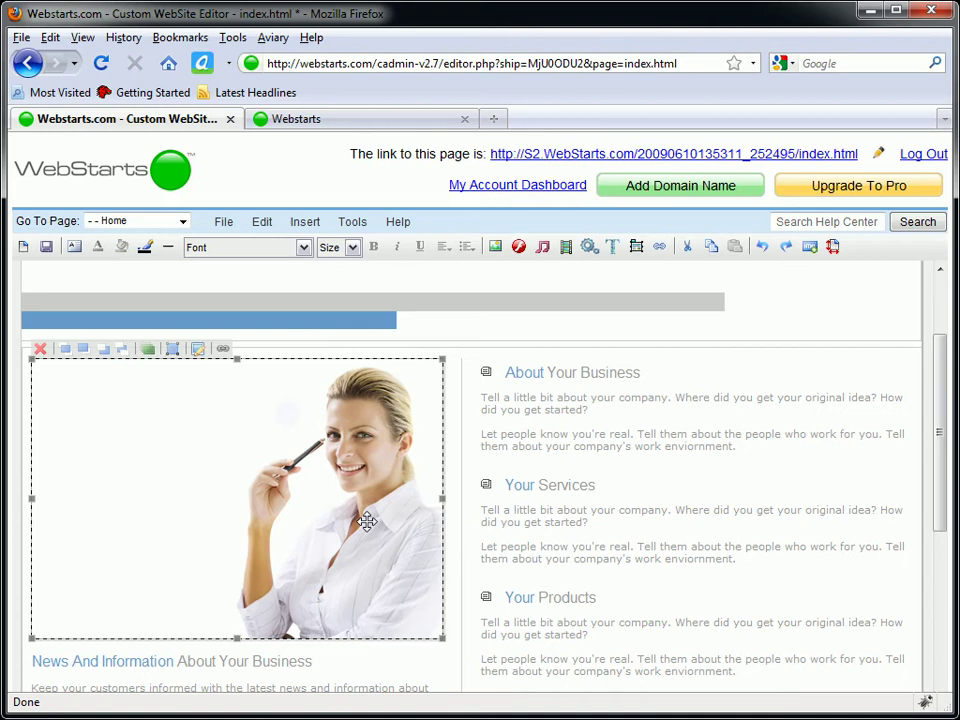
left_click(502, 425)
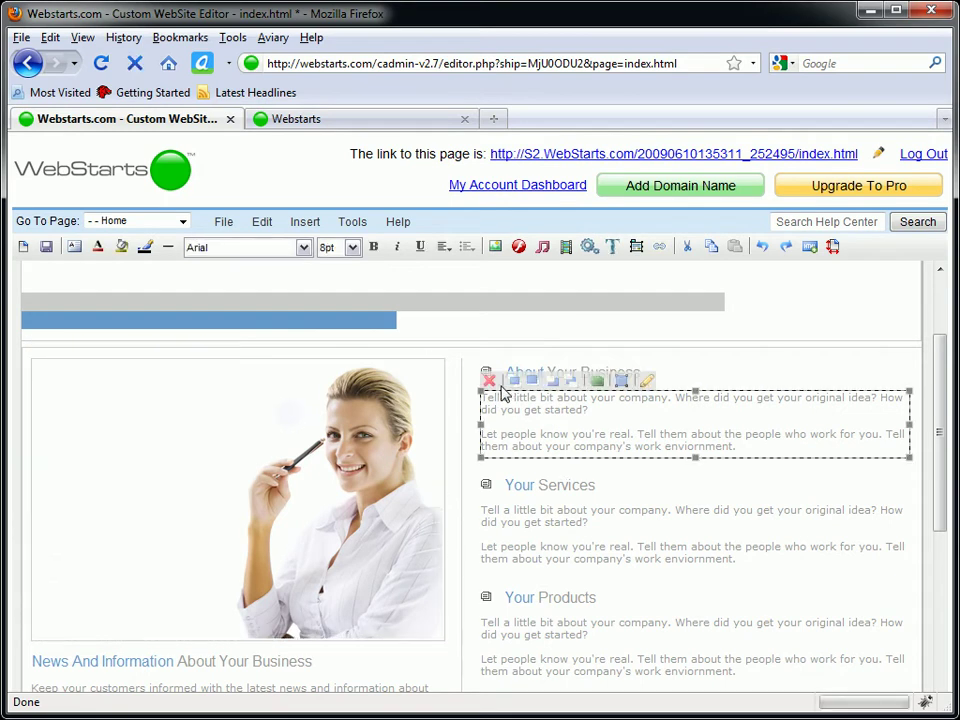
left_click_drag(938, 412, 936, 429)
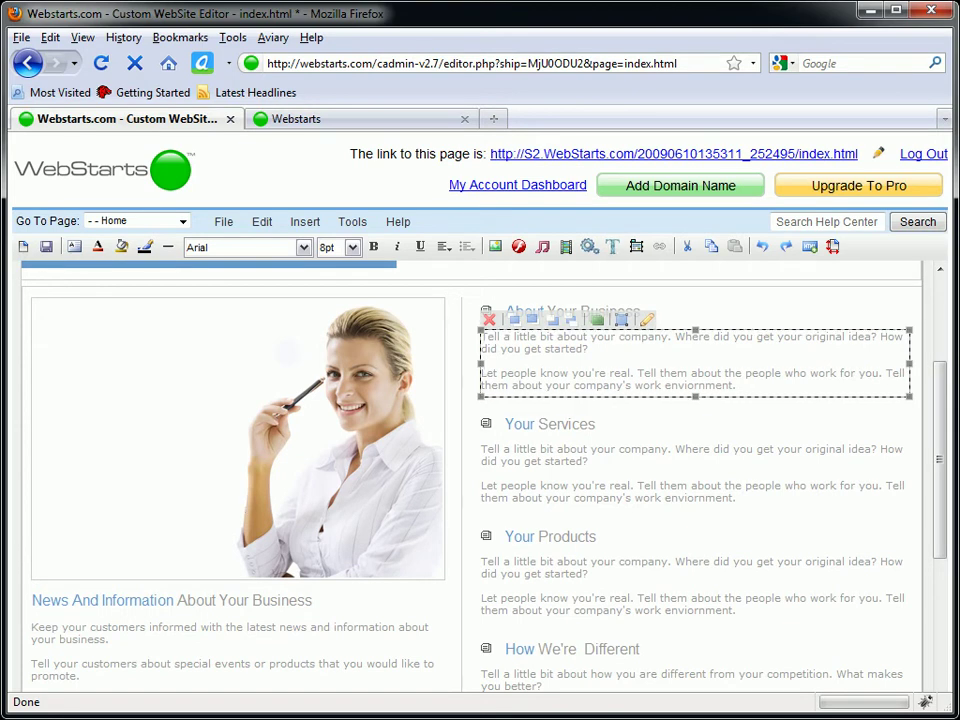
left_click(115, 700)
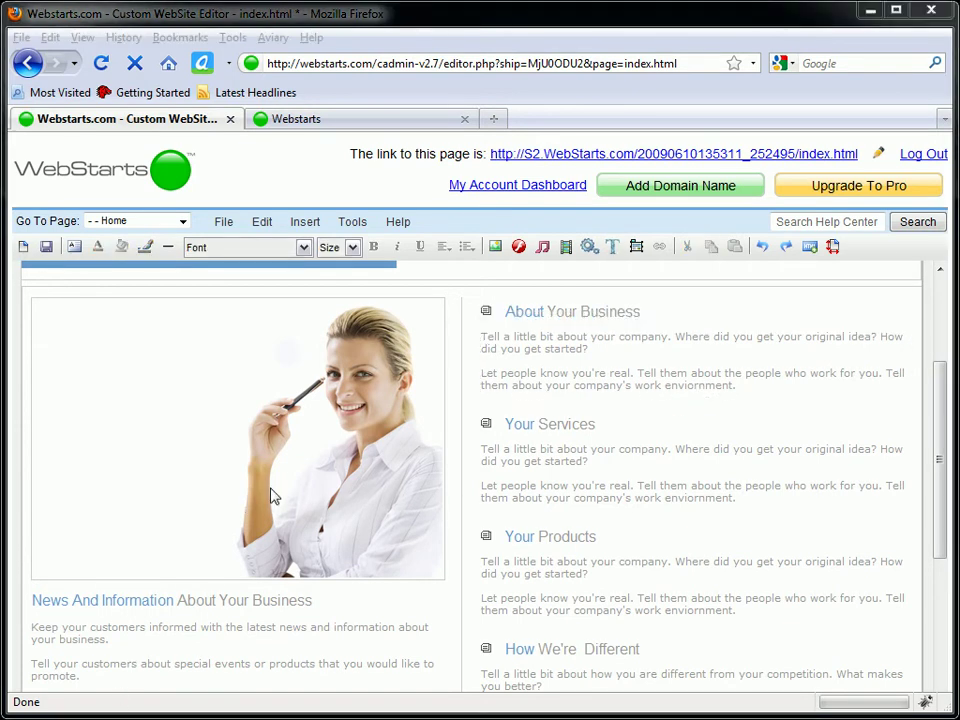
left_click(370, 370)
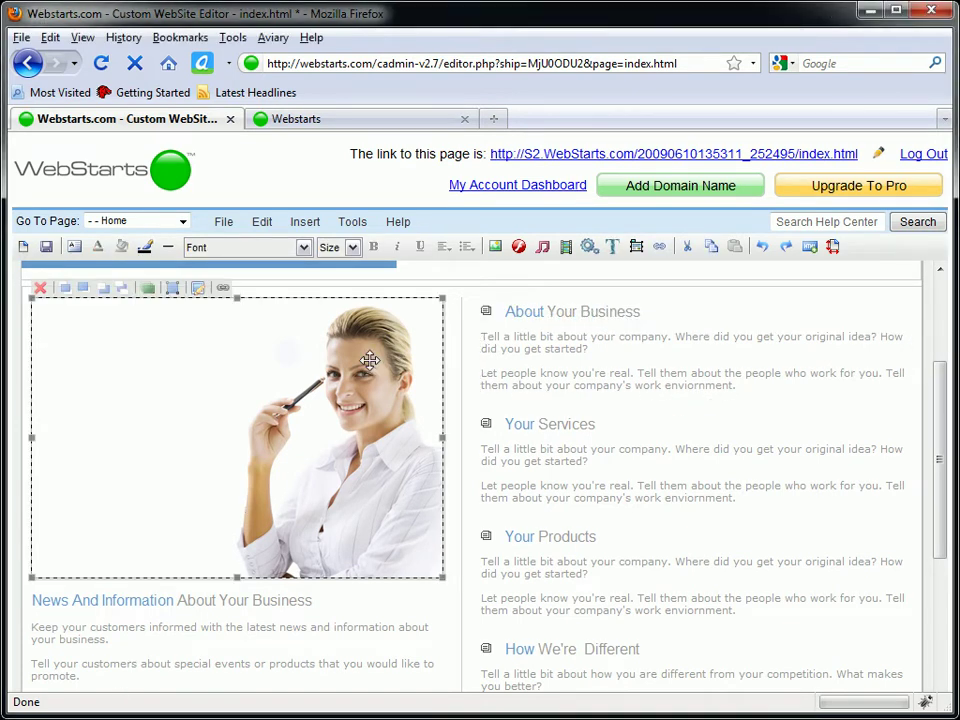
left_click(36, 287)
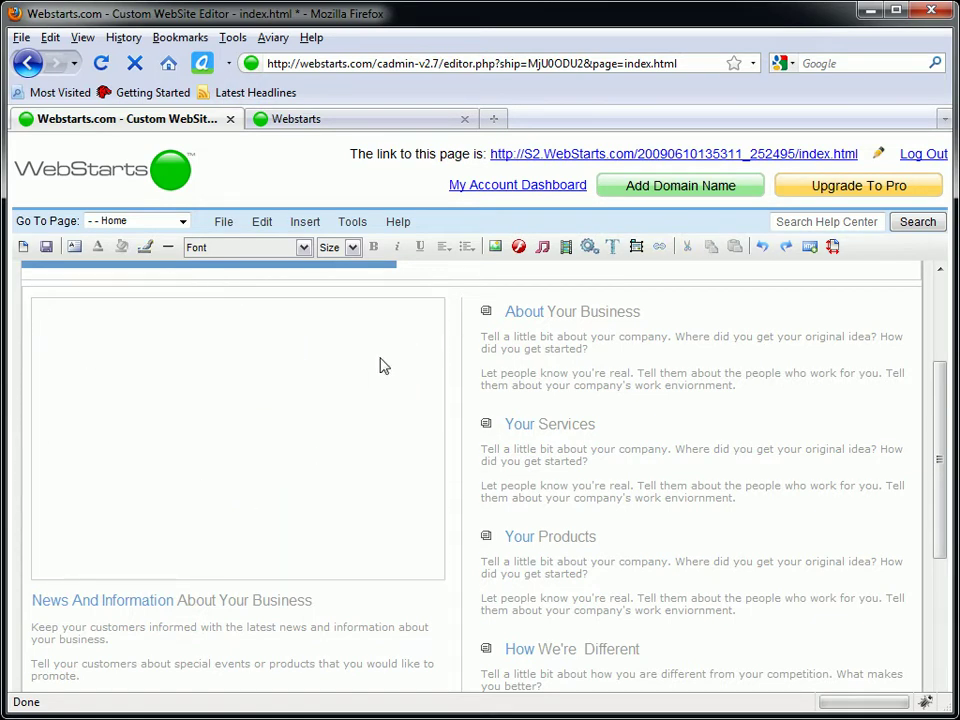
Insert SEO-Box.jpg from the File Manager, shrink it to fit the column and centre it
left_click(494, 246)
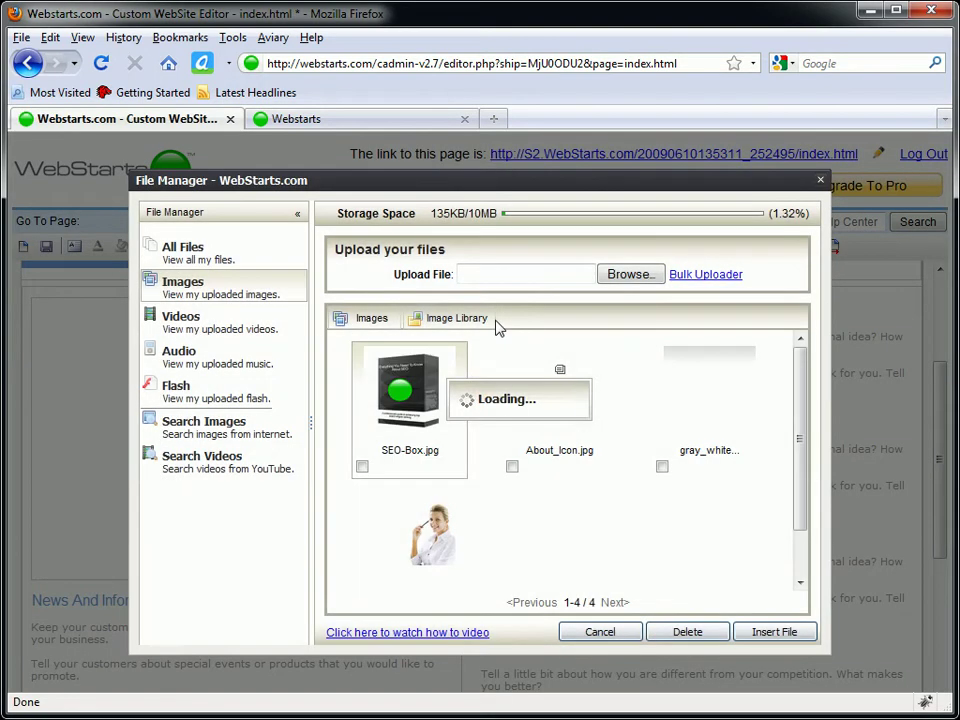
double_click(410, 410)
left_click(414, 411)
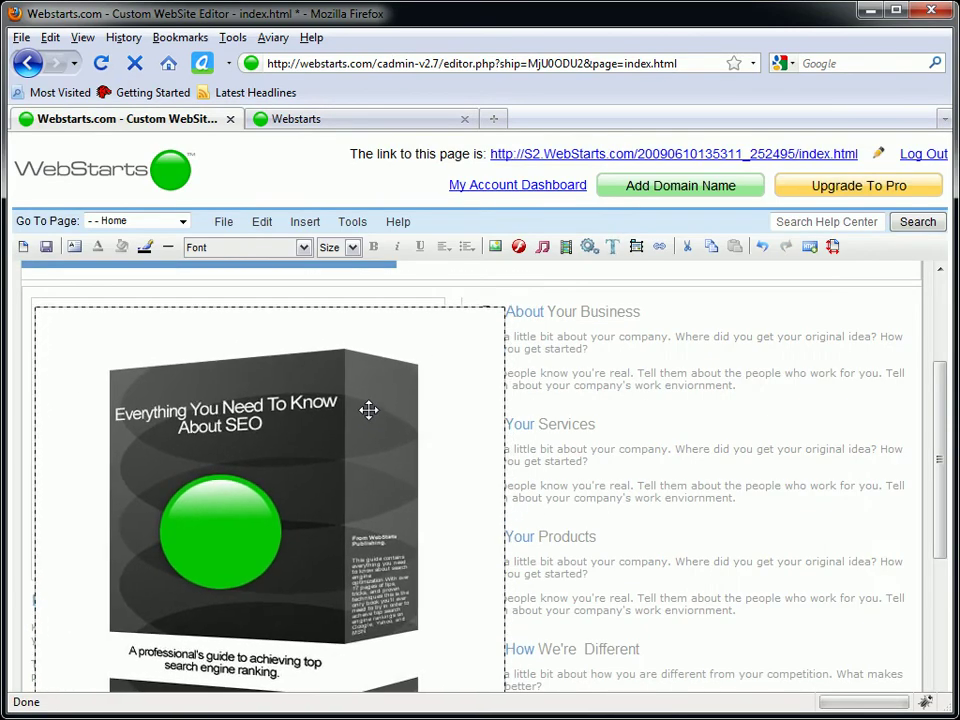
scroll(546, 439, "down", 3)
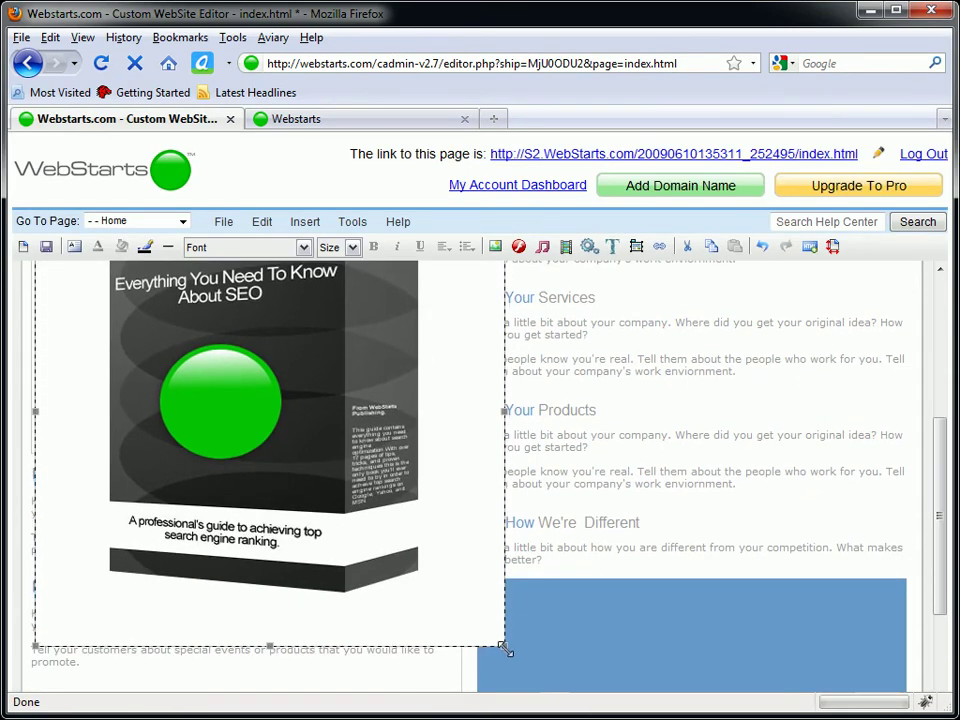
left_click_drag(505, 648, 318, 392)
scroll(445, 418, "up", 4)
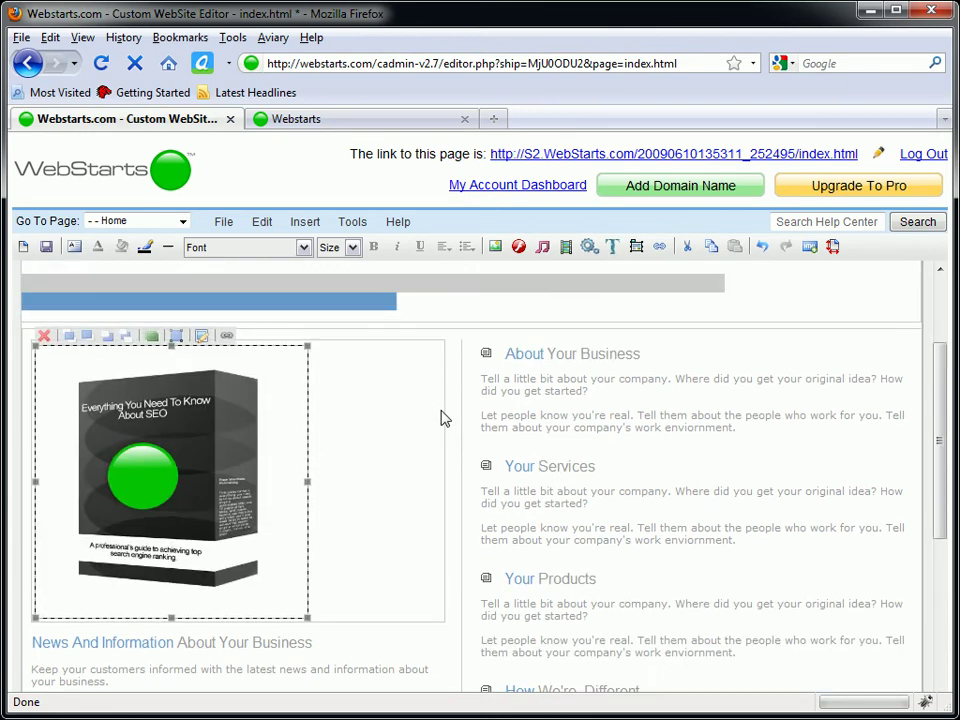
scroll(445, 418, "up", 1)
left_click_drag(225, 493, 288, 490)
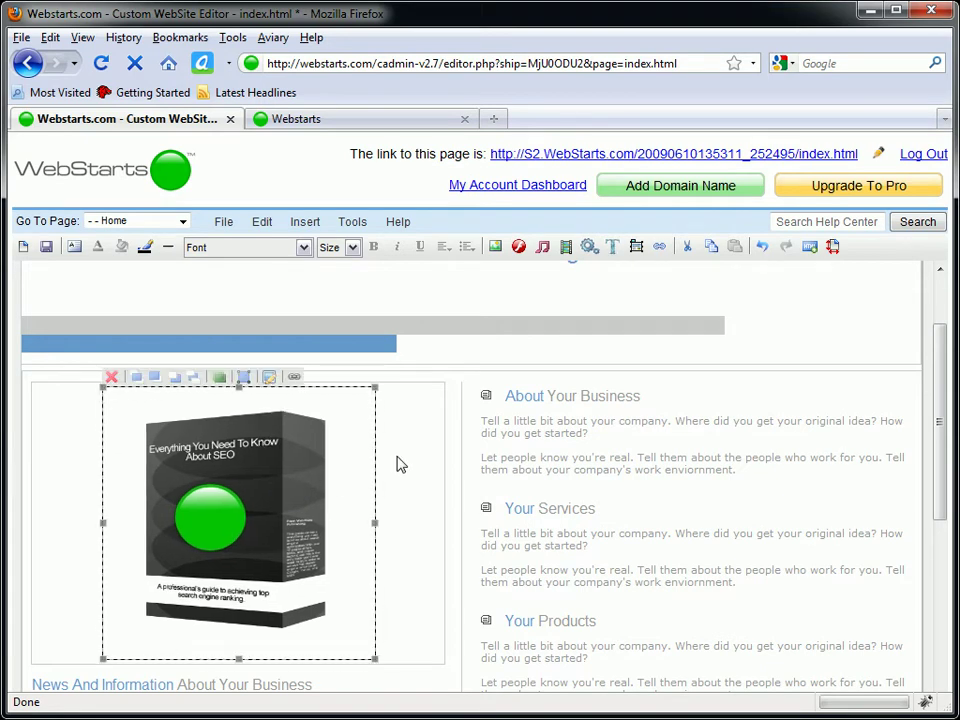
Delete both News And Information headings and their body text
left_click(497, 343)
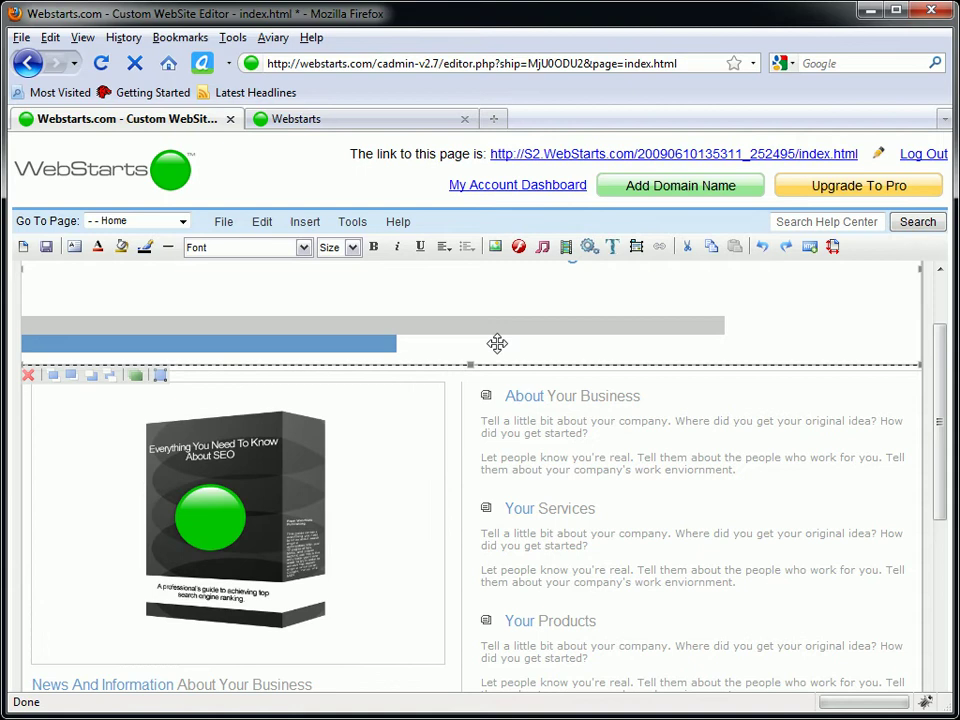
left_click(615, 444)
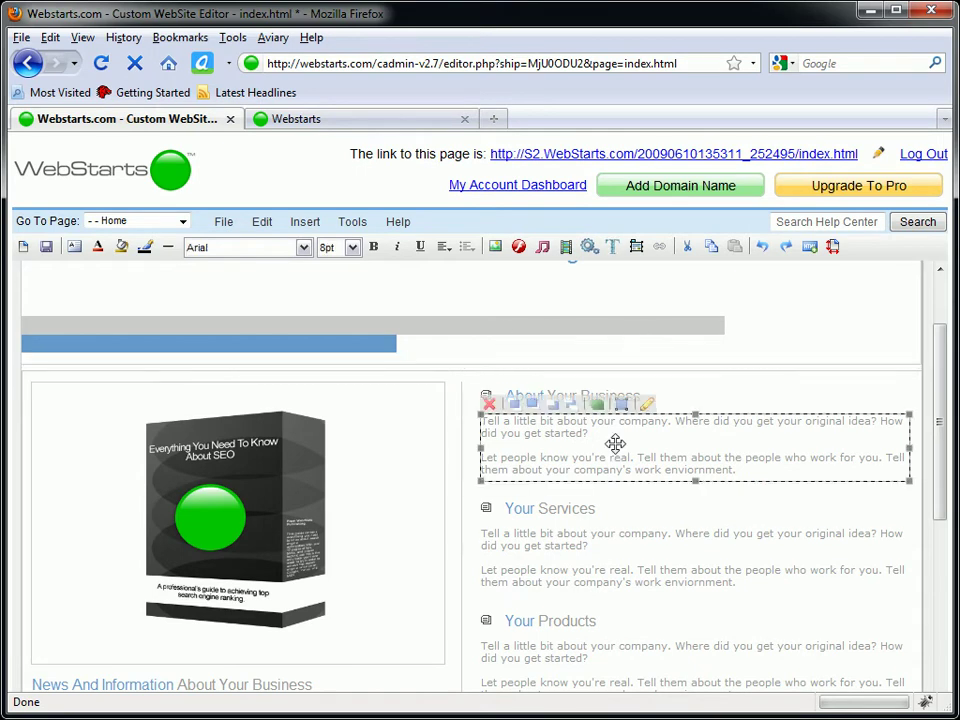
scroll(632, 425, "down", 5)
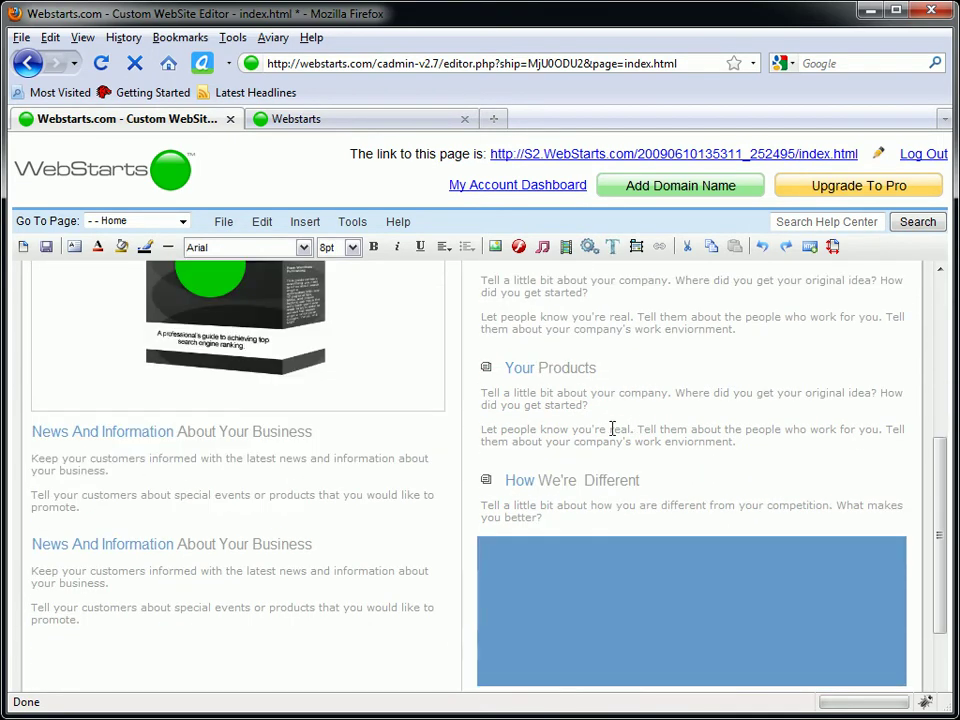
left_click(336, 463)
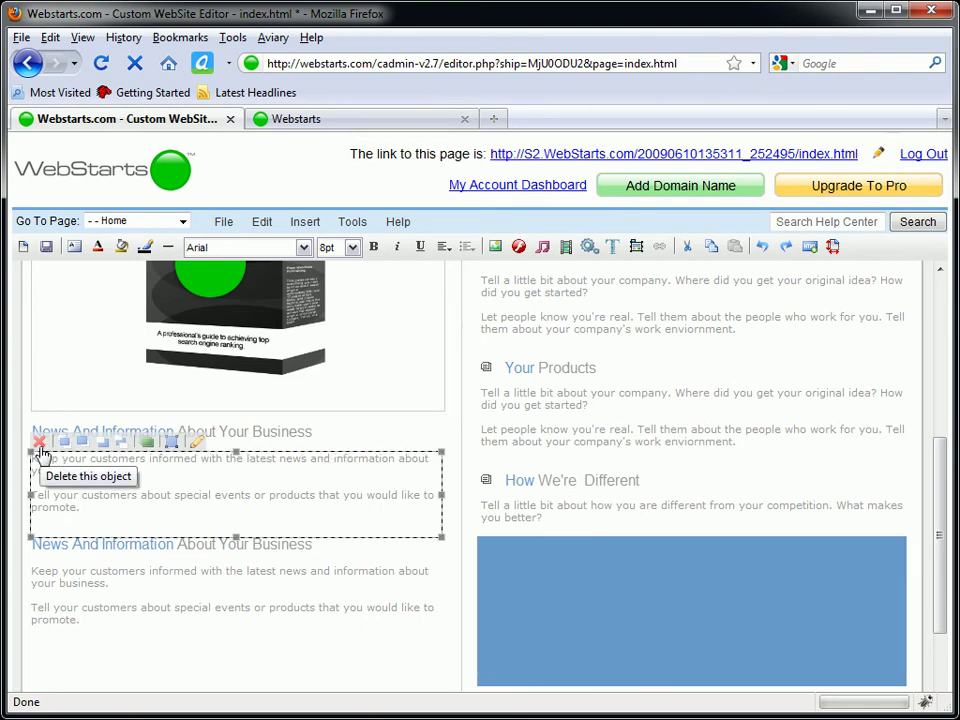
left_click(40, 452)
left_click(133, 431)
left_click(40, 414)
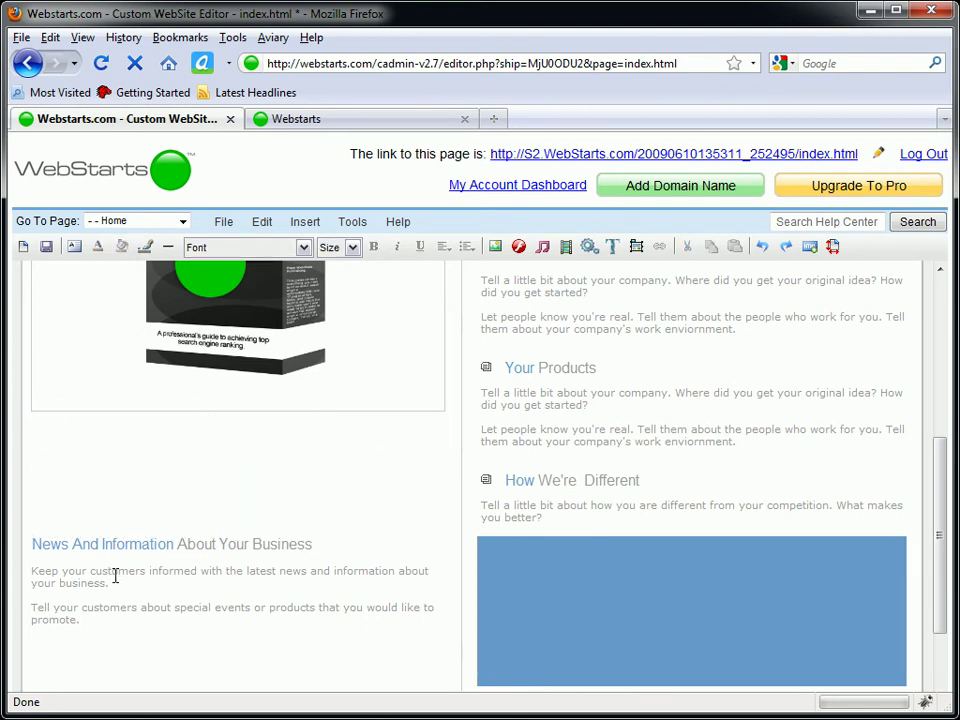
left_click(113, 574)
left_click(40, 551)
left_click(62, 543)
left_click(43, 528)
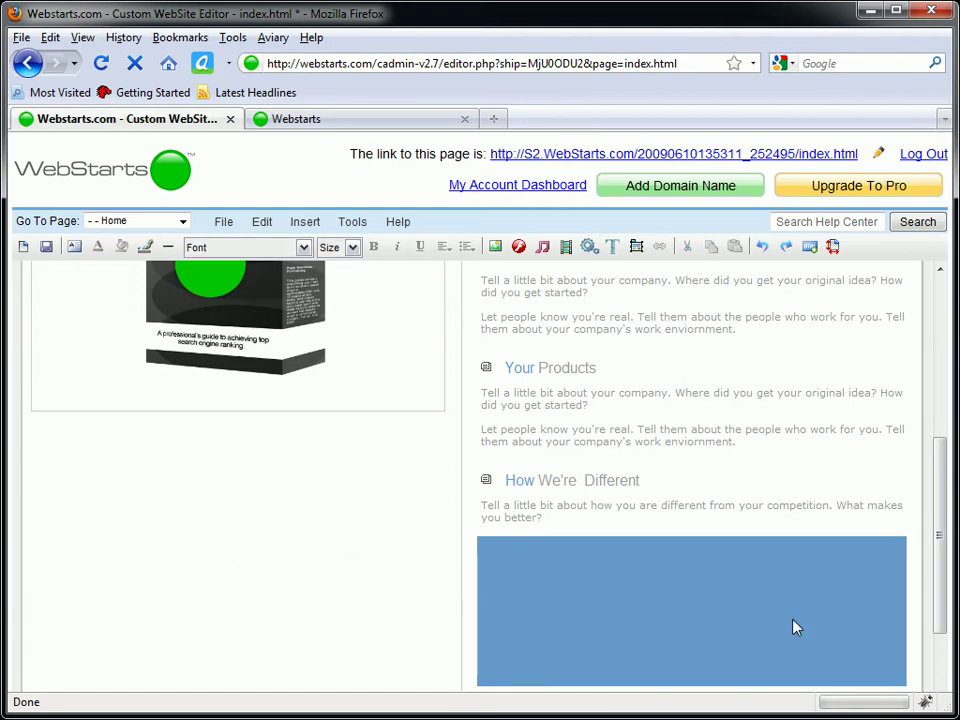
Delete the blue box, How We're Different heading, leftover blocks and the text under Your Products
left_click(538, 564)
left_click(546, 516)
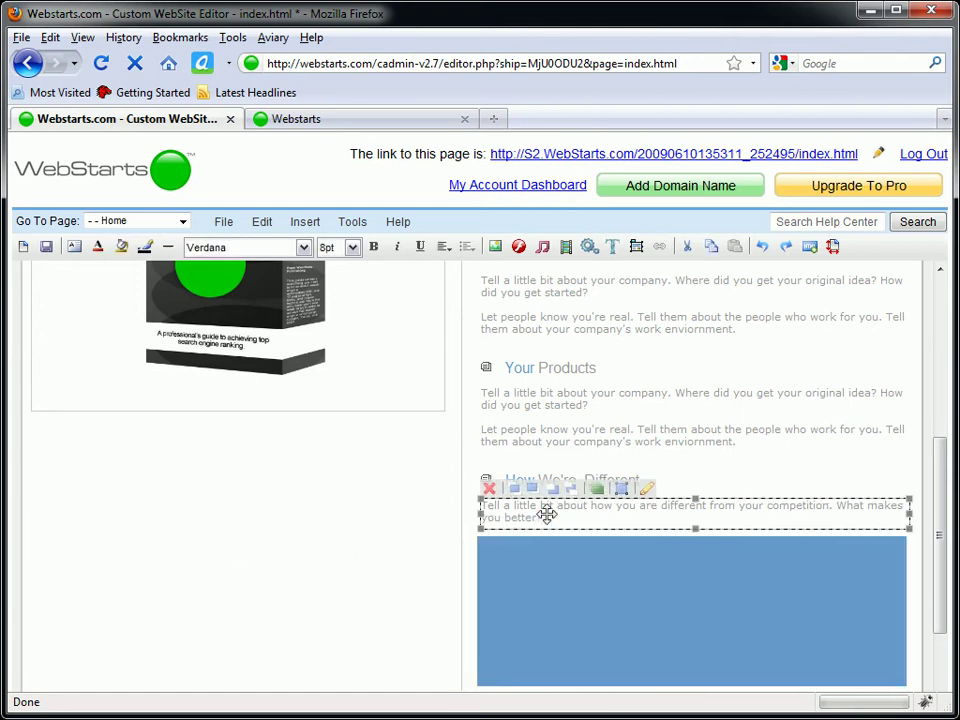
left_click(489, 491)
left_click(521, 557)
left_click(485, 528)
left_click(489, 491)
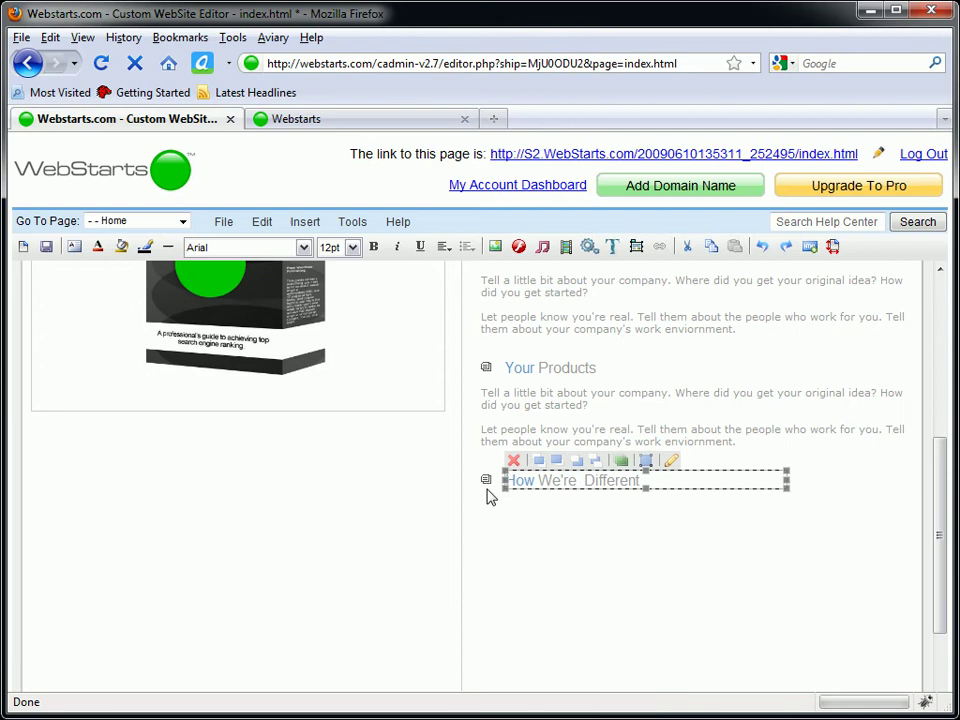
left_click(511, 460)
left_click(487, 476)
left_click(470, 445)
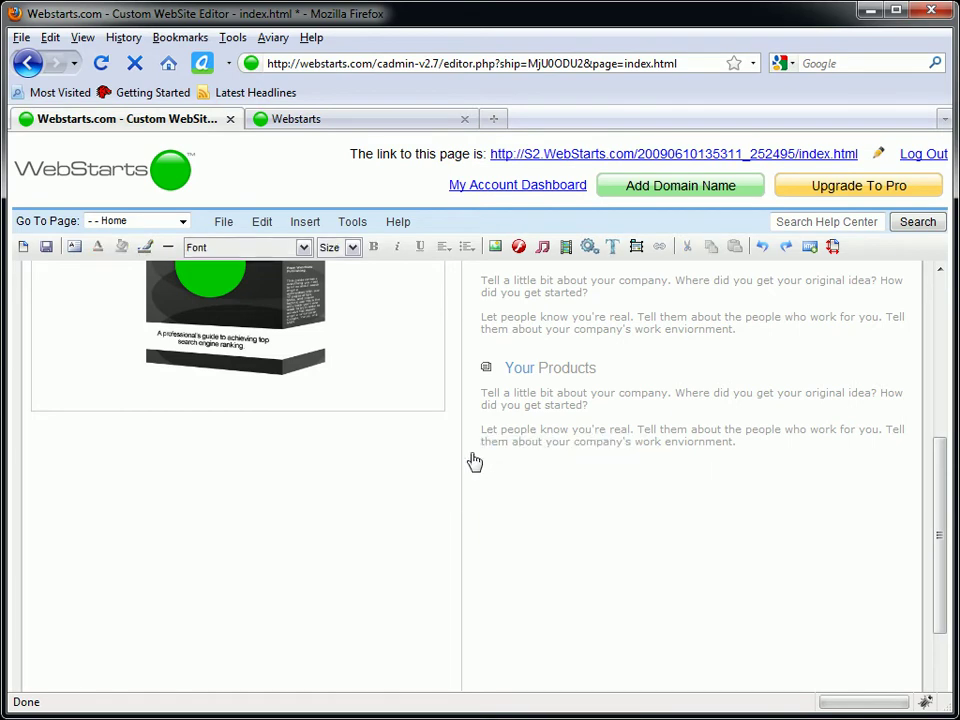
left_click(499, 433)
left_click(487, 378)
Shorten the empty column block to fit the content and insert a new plain text box
scroll(624, 591, "down", 3)
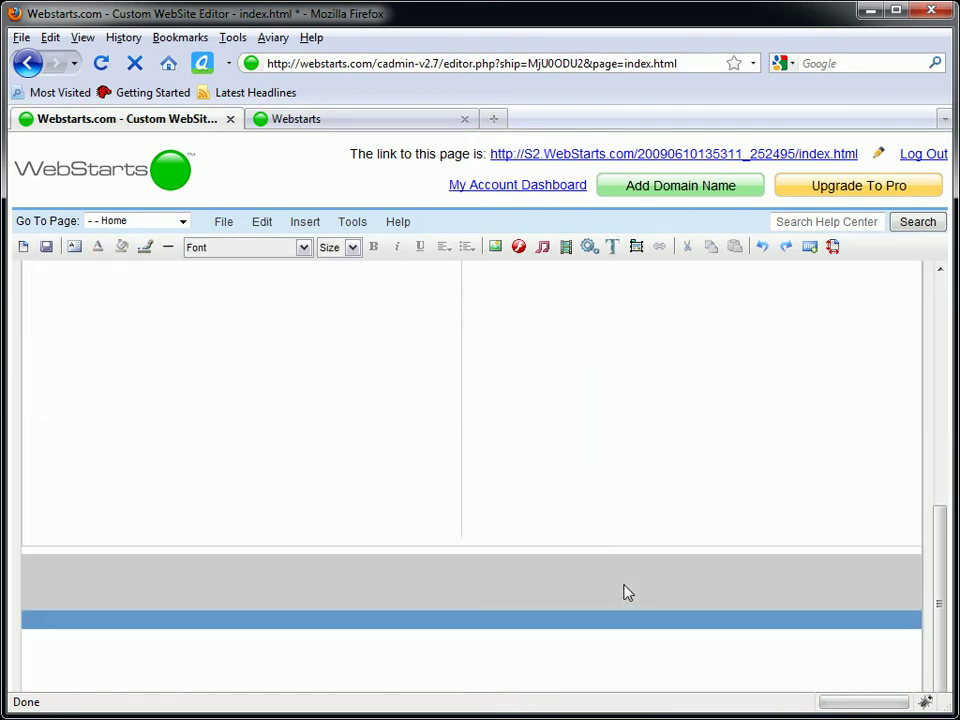
scroll(574, 516, "up", 3)
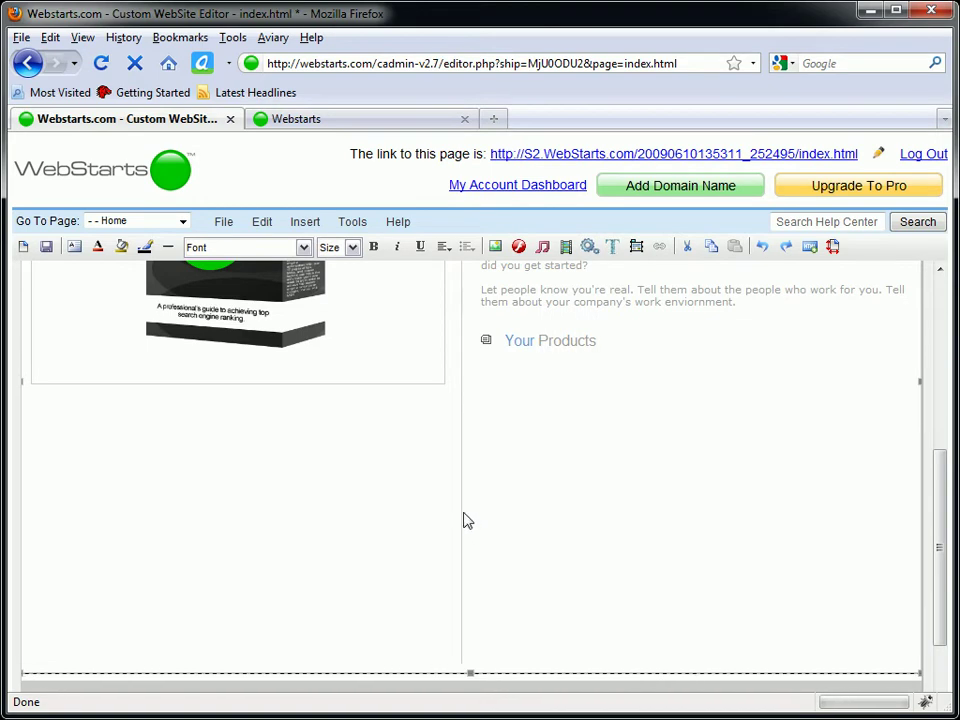
left_click(462, 510)
left_click_drag(485, 663, 489, 401)
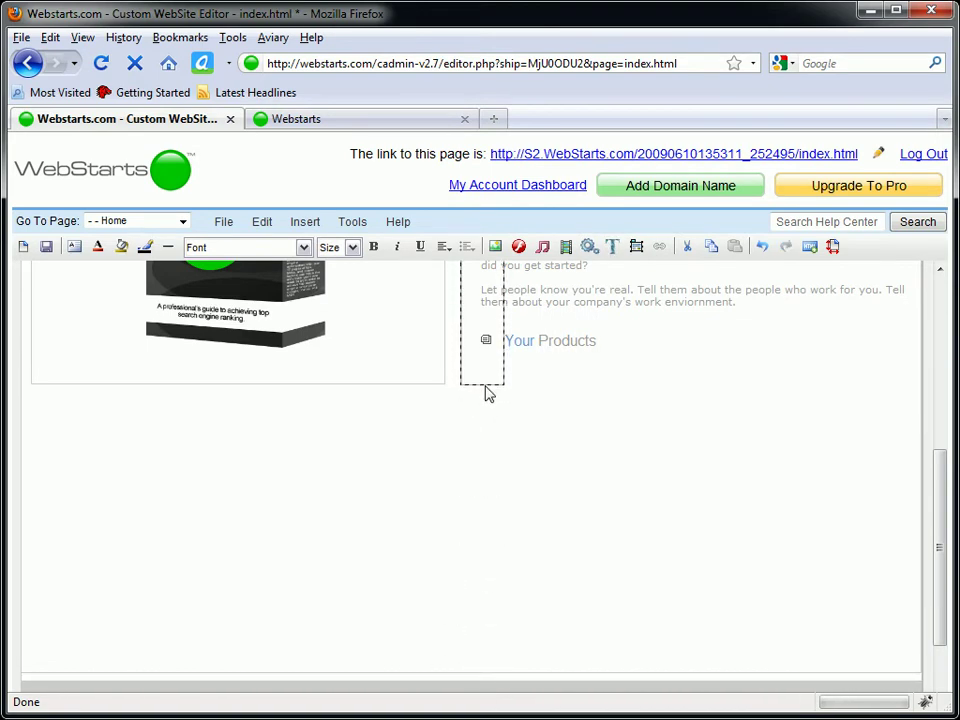
left_click(664, 467)
scroll(672, 480, "up", 3)
scroll(690, 505, "up", 2)
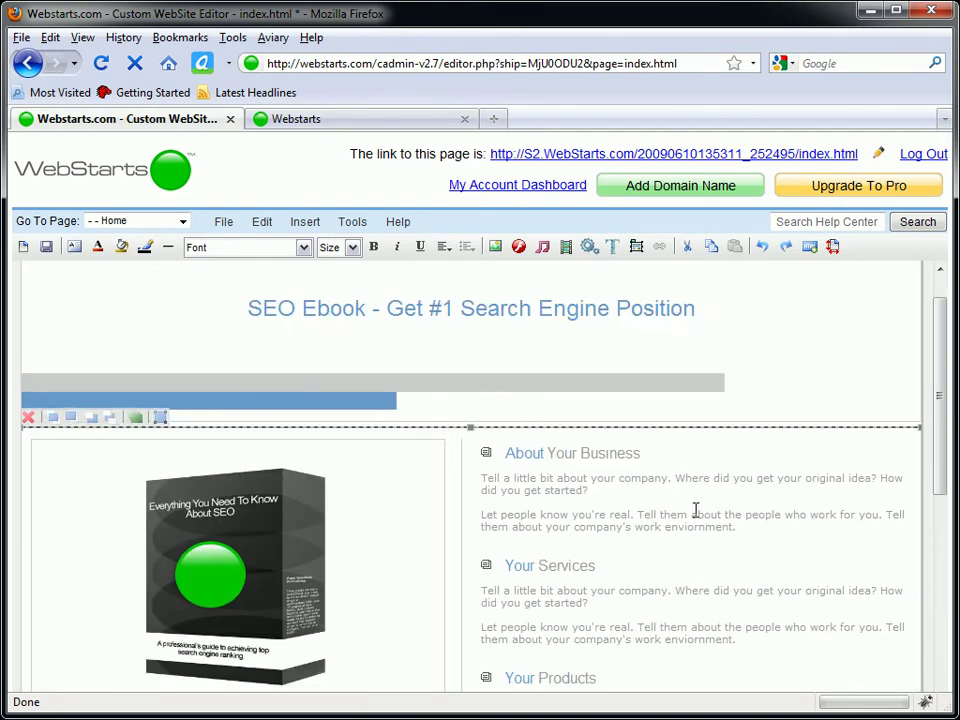
scroll(692, 514, "down", 6)
scroll(600, 542, "up", 3)
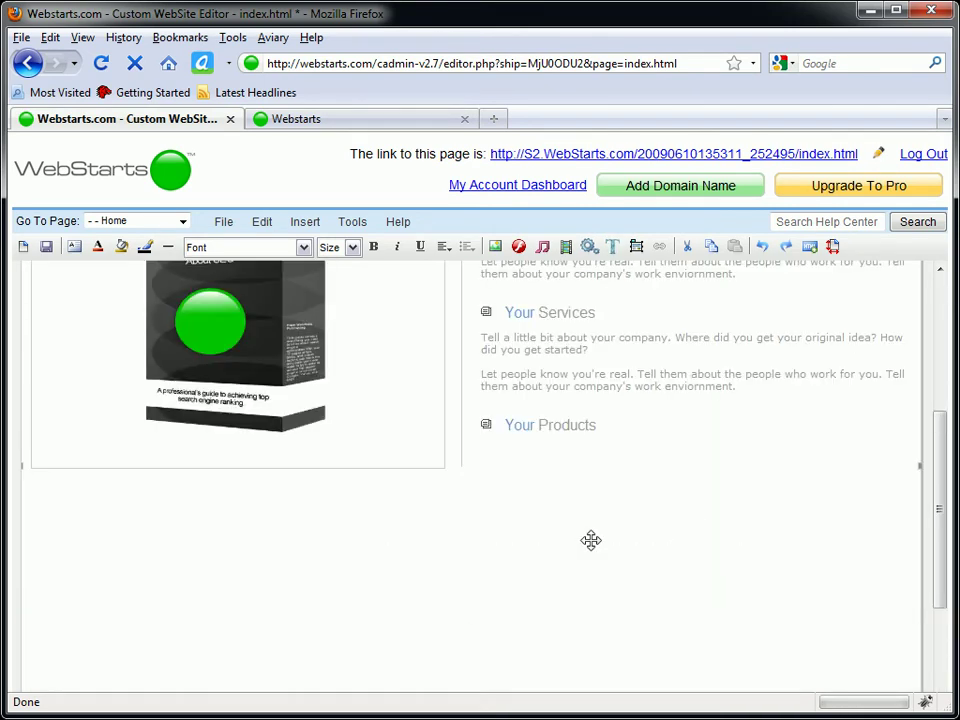
scroll(591, 540, "up", 3)
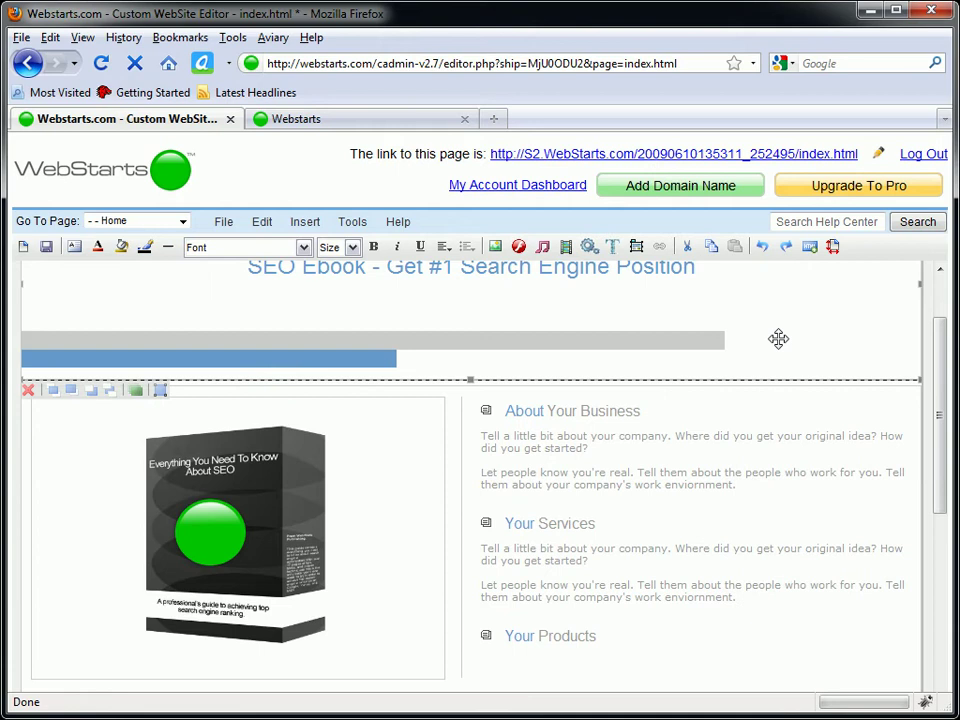
scroll(936, 368, "up", 1)
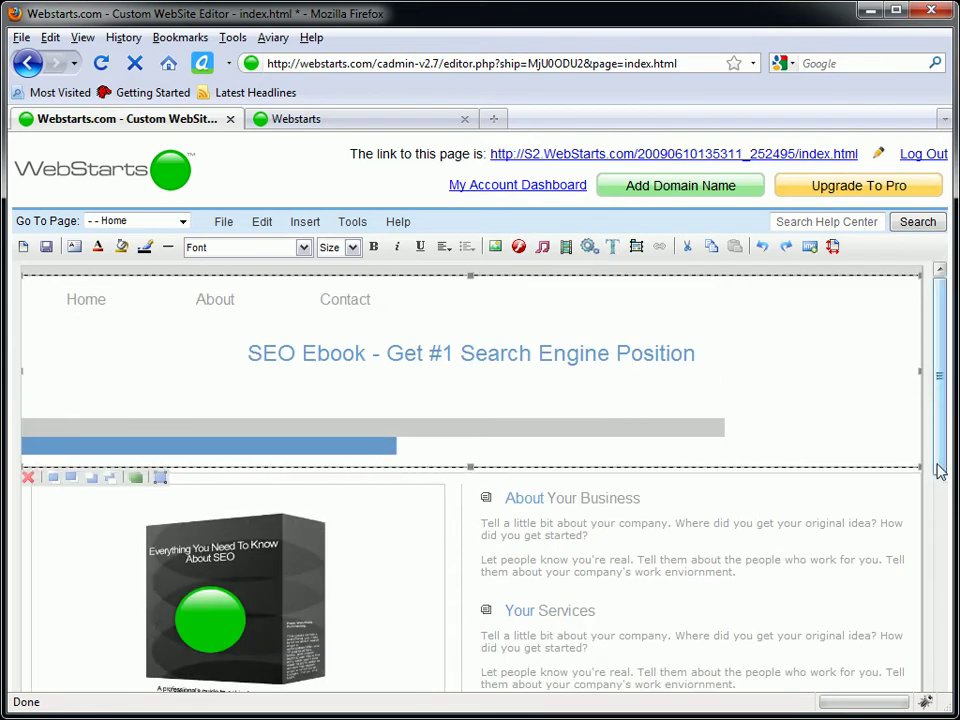
left_click_drag(941, 456, 943, 591)
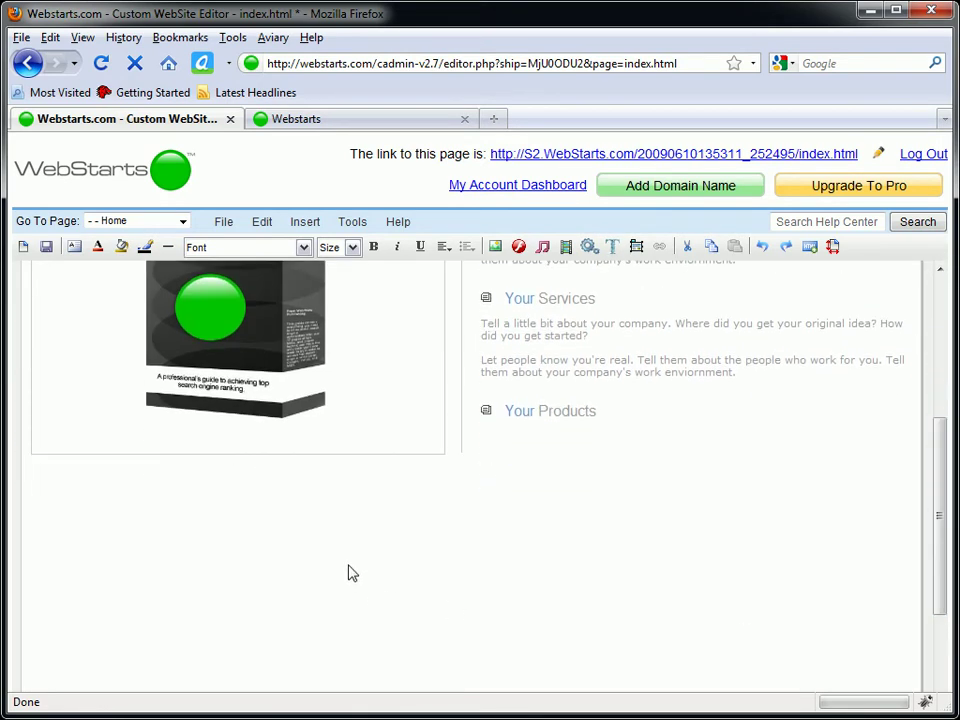
left_click(73, 247)
left_click(87, 268)
Move the text box below the ebook image and change its text to 'Click Here To Buy The Ebook Now'
left_click(253, 292)
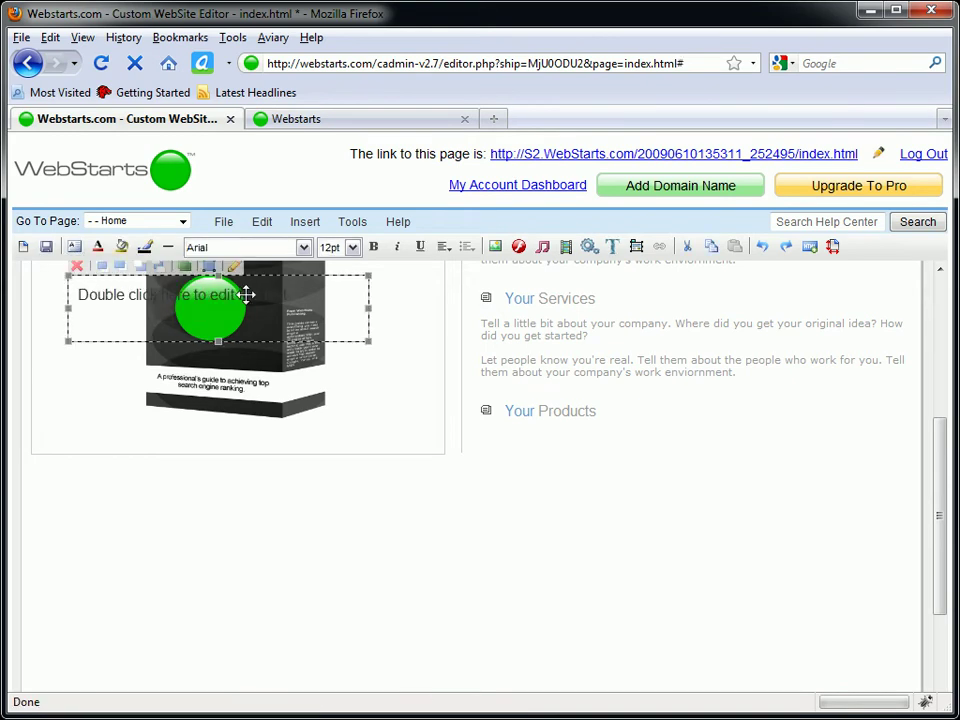
left_click_drag(253, 292, 512, 512)
double_click(524, 513)
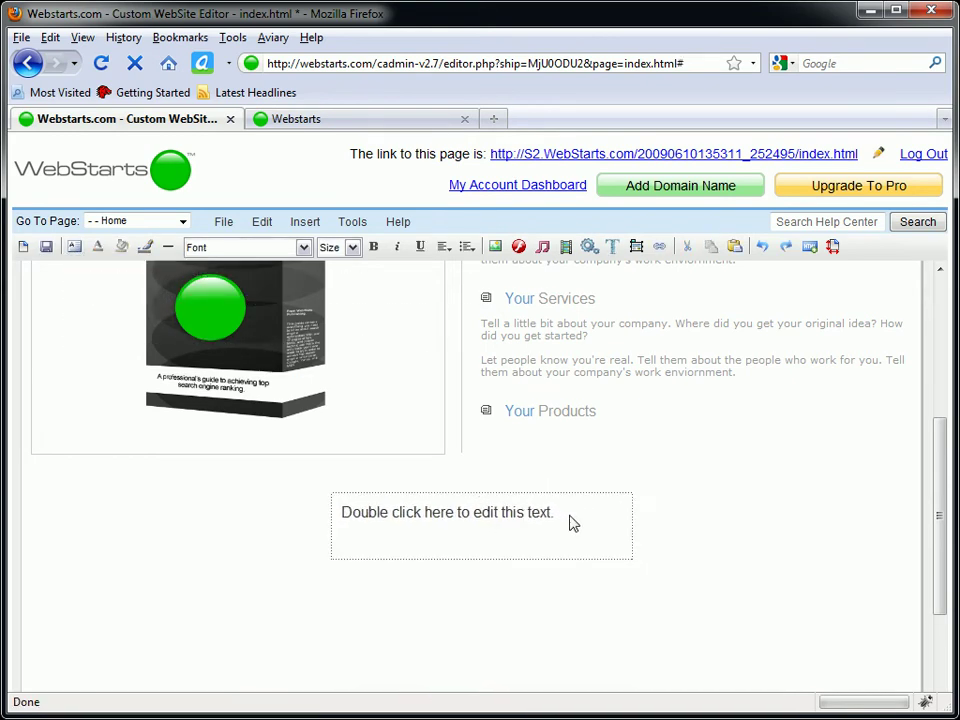
left_click_drag(570, 521, 176, 517)
type("Click Here To Buy The Ebook Now")
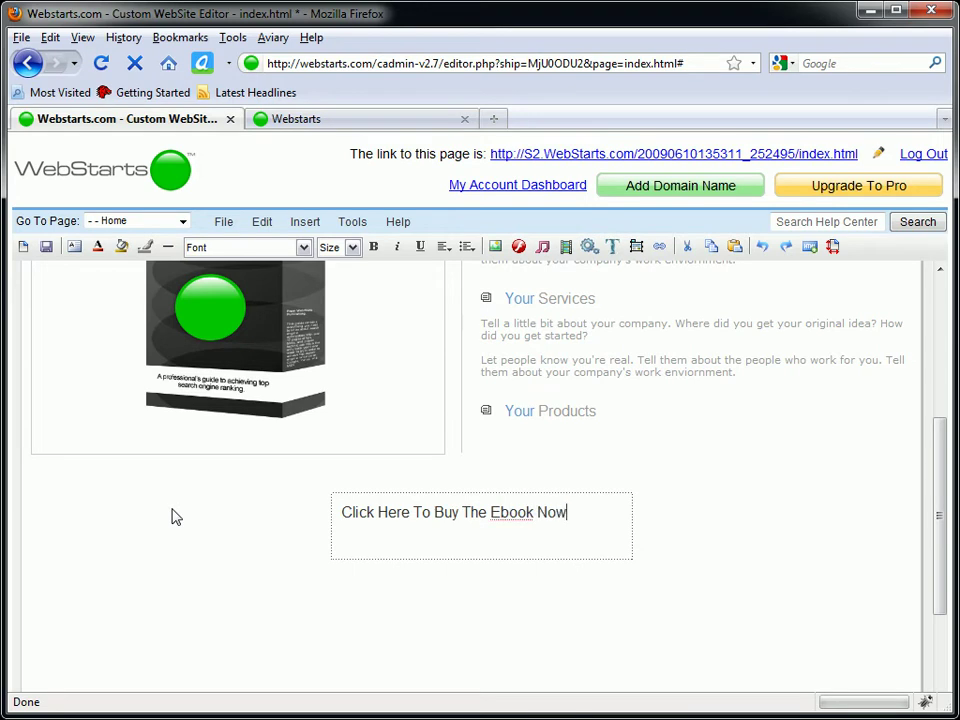
Centre-align the buy-now text within its box
left_click(447, 250)
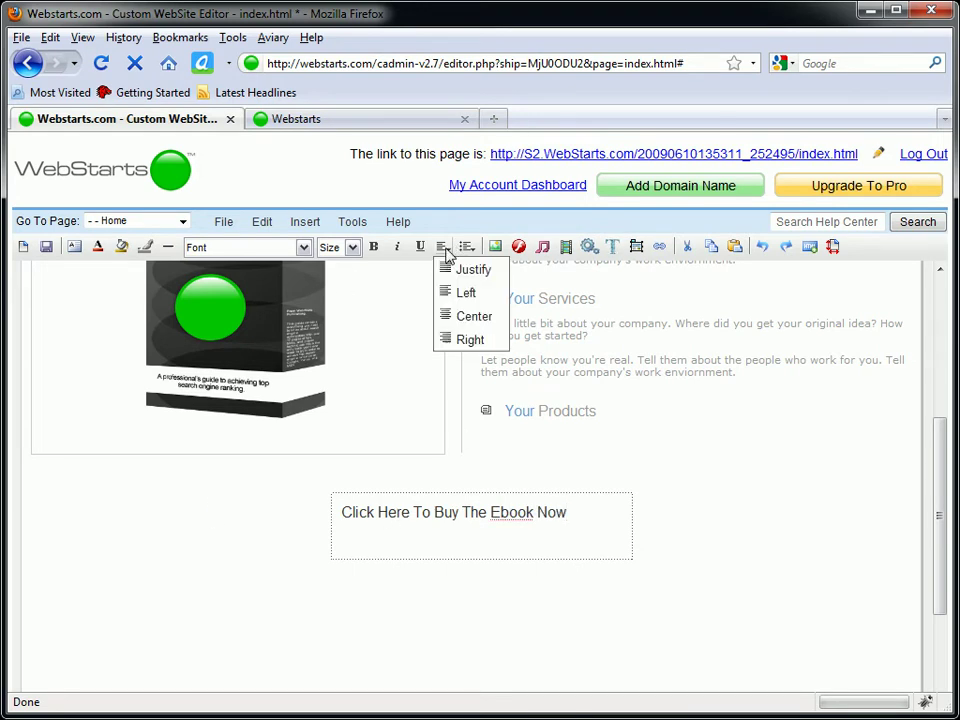
mouse_move(456, 298)
left_mouse_down()
mouse_move(453, 326)
mouse_move(463, 300)
left_mouse_up()
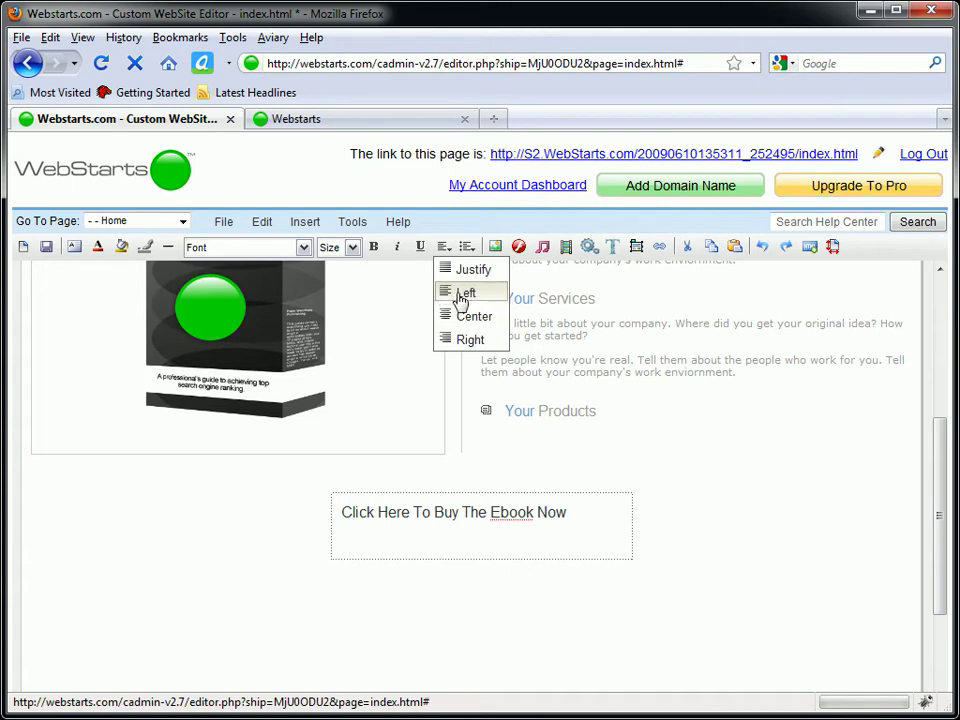
left_click(466, 318)
left_click(595, 514)
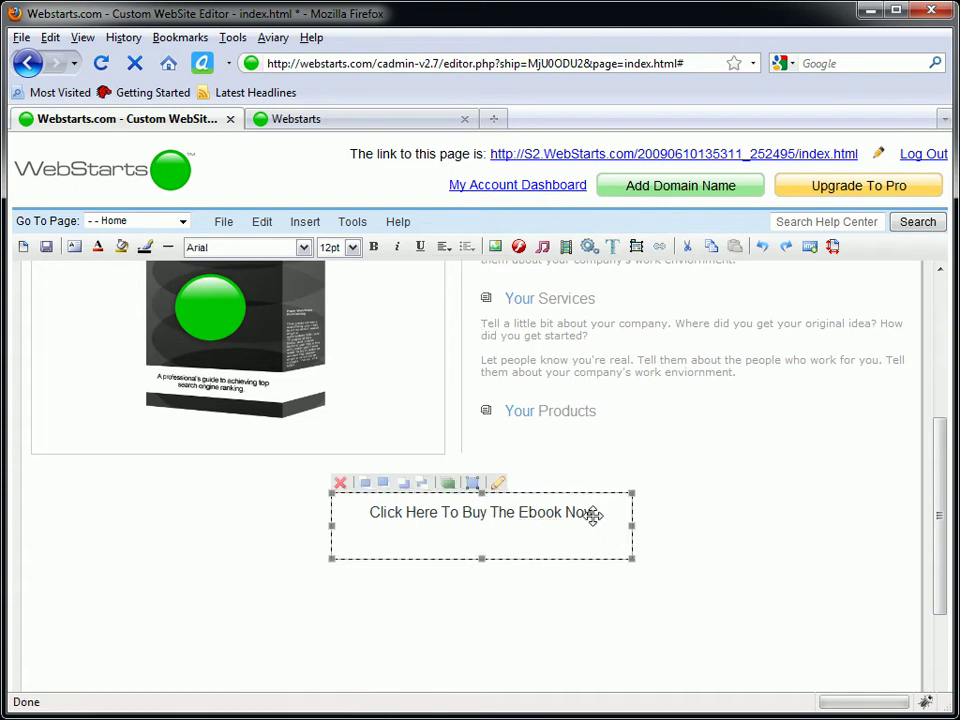
Set the buy-now text to 14pt
left_click(579, 545)
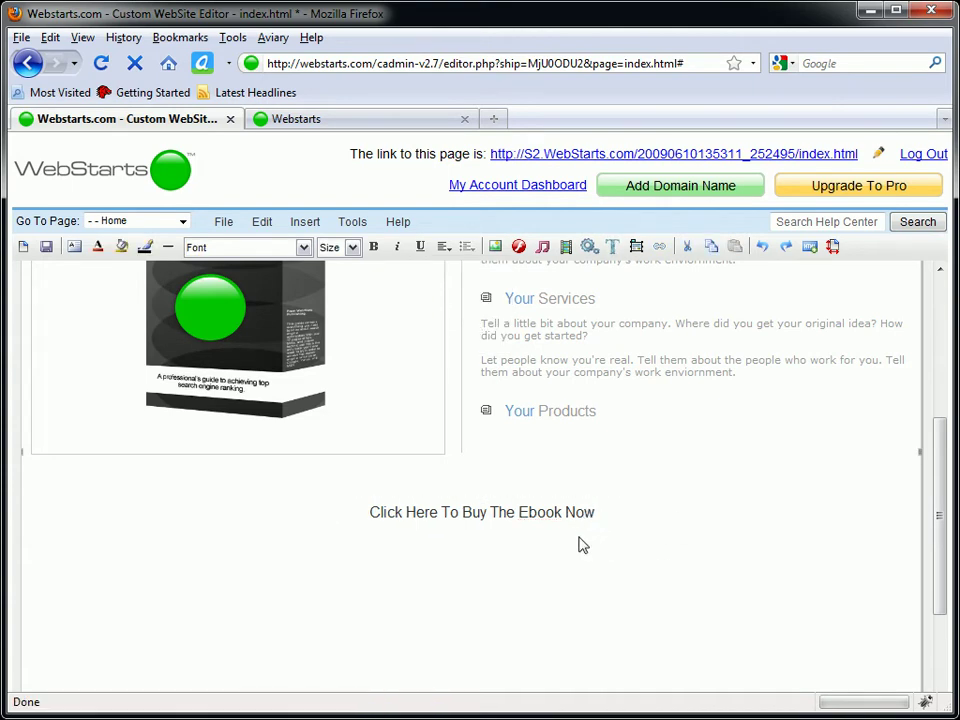
left_click(588, 537)
left_click(352, 247)
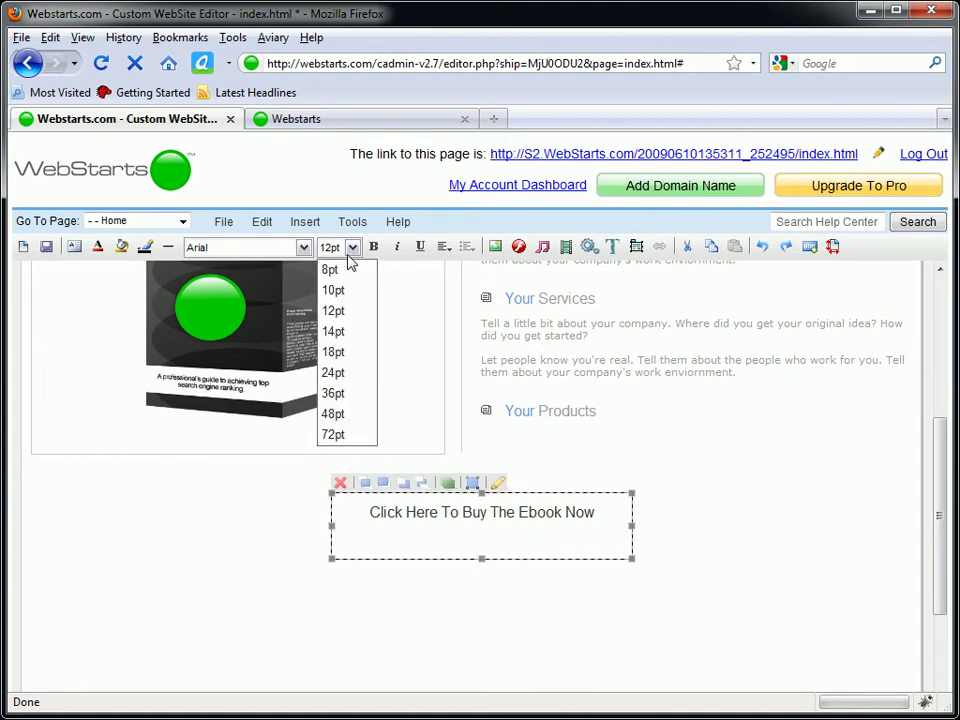
left_click(335, 331)
Make the buy-now box slightly shorter and stretch it across the full page width
left_click(508, 602)
left_click(495, 559)
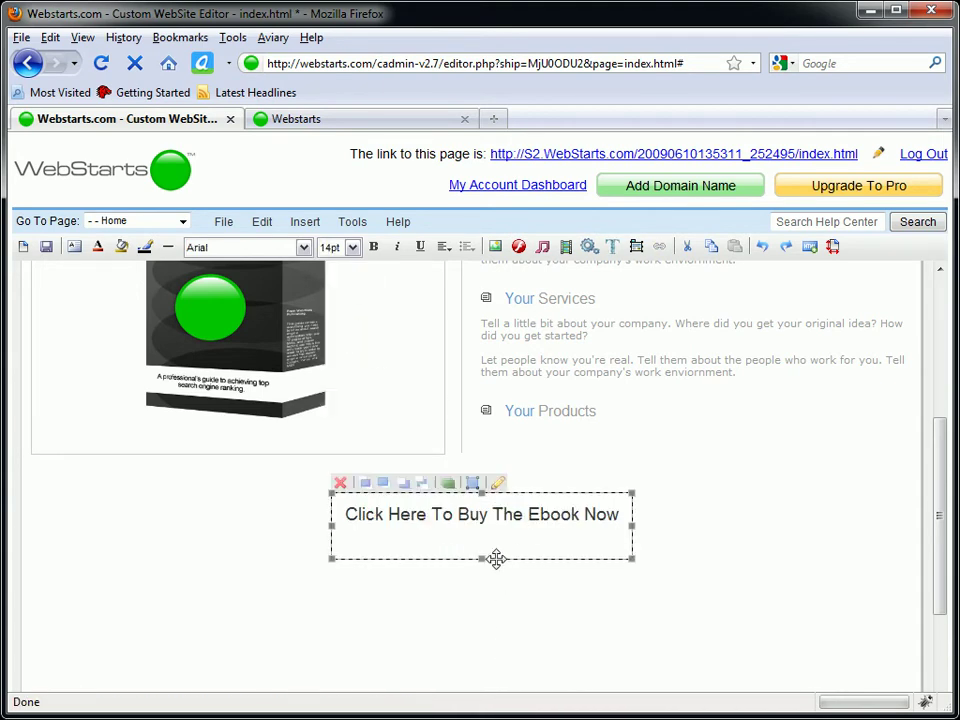
left_click_drag(483, 560, 482, 551)
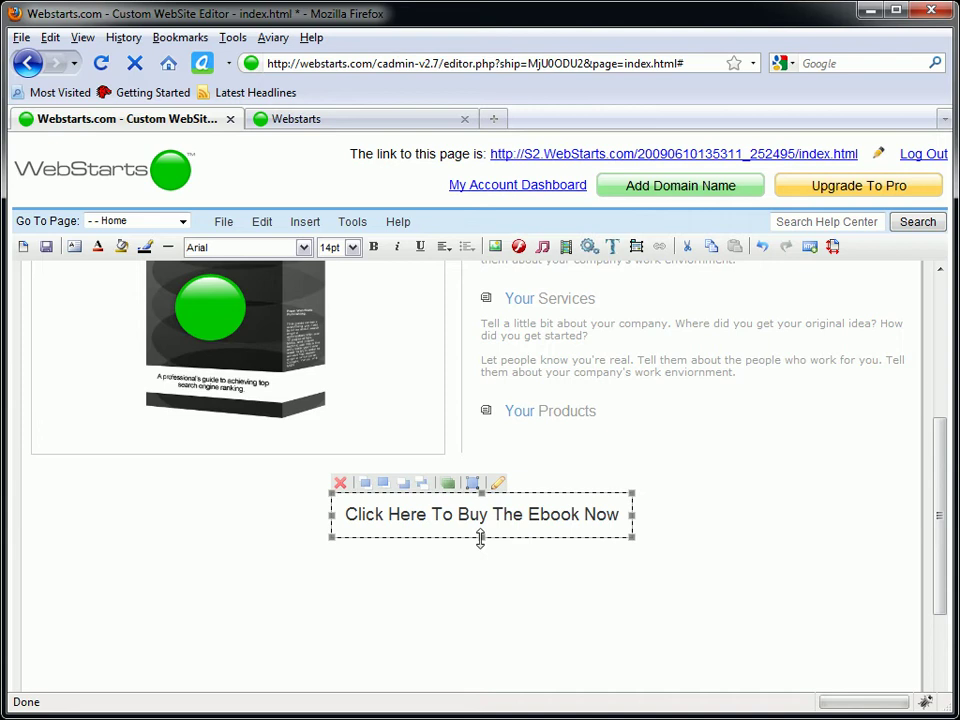
left_click_drag(335, 514, 32, 508)
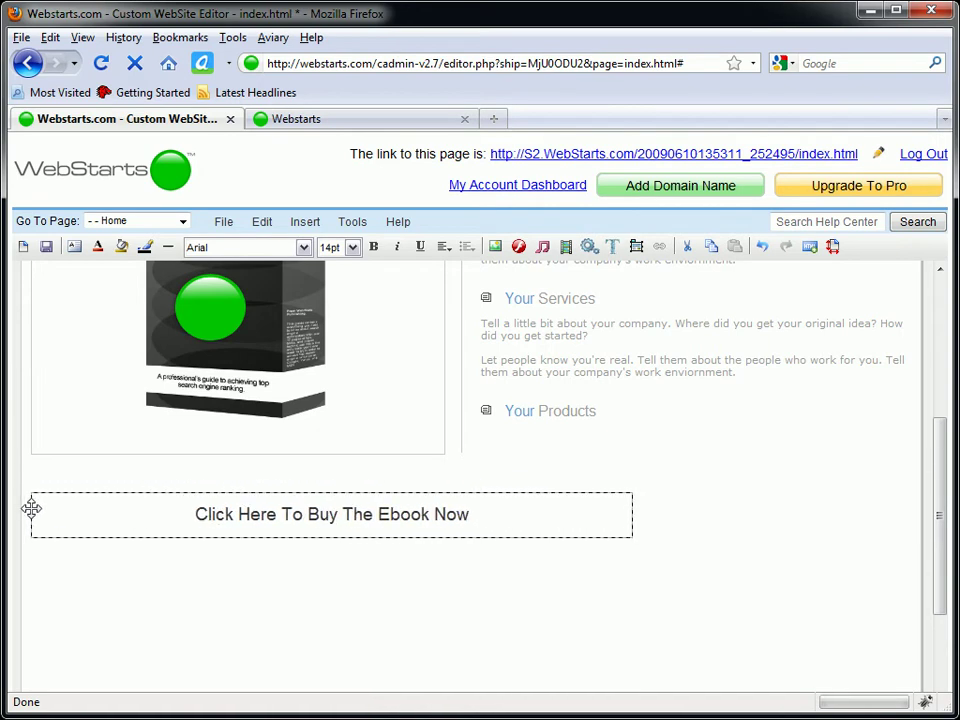
left_click_drag(633, 516, 913, 514)
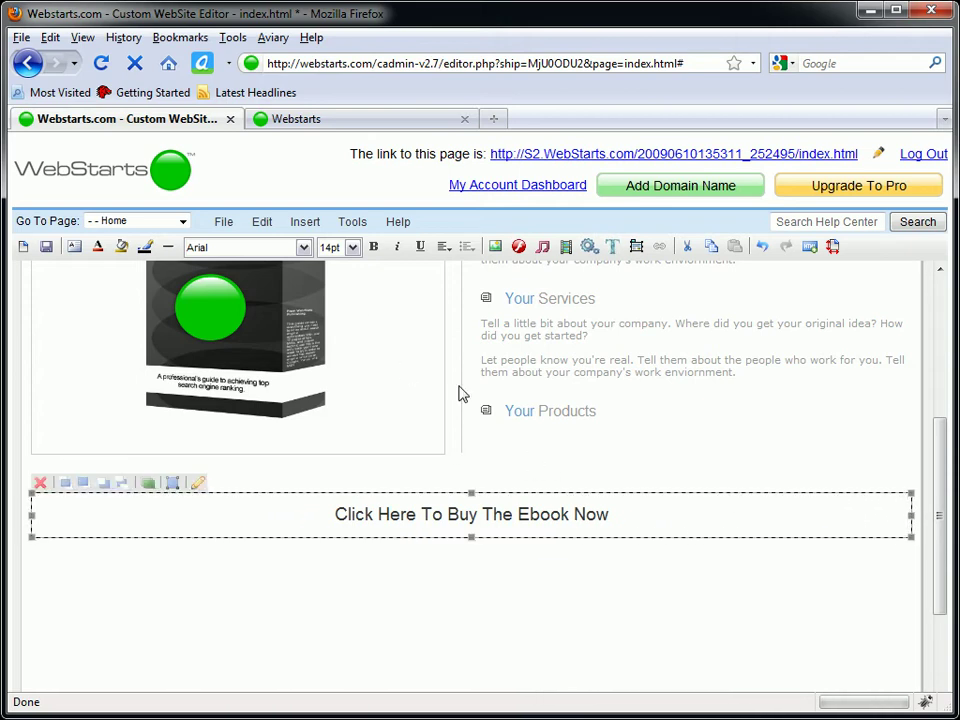
left_click(540, 585)
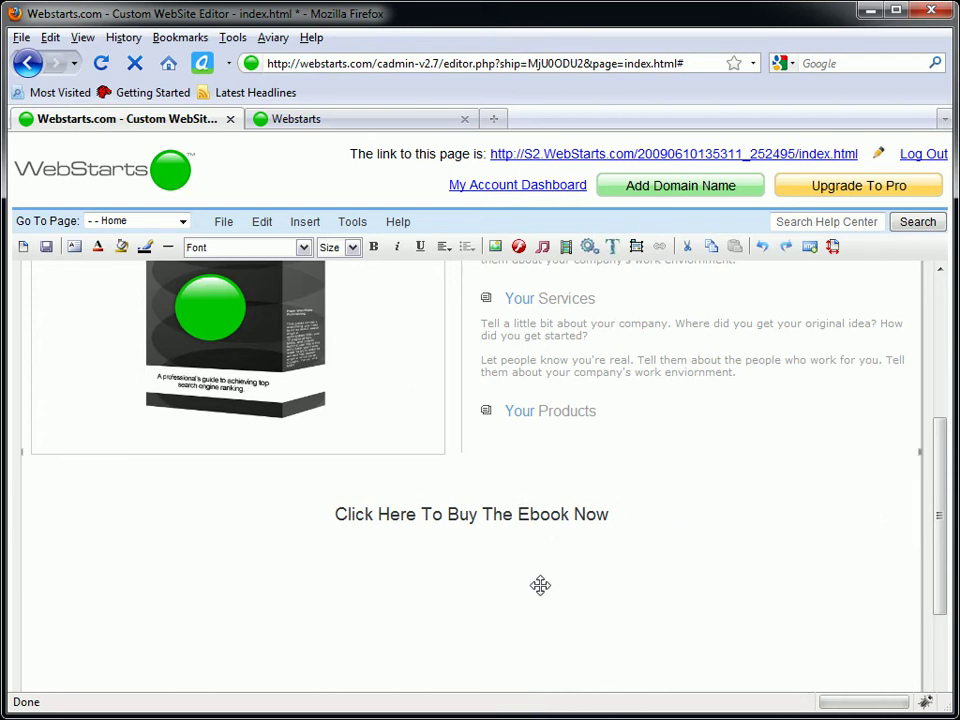
left_click(480, 508)
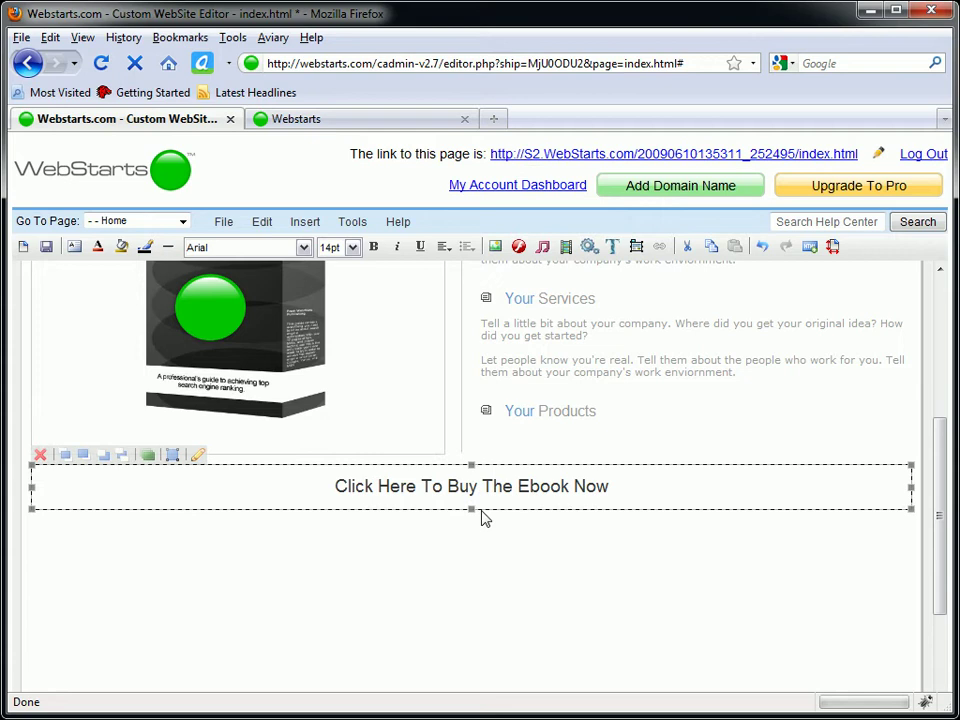
left_click(545, 557)
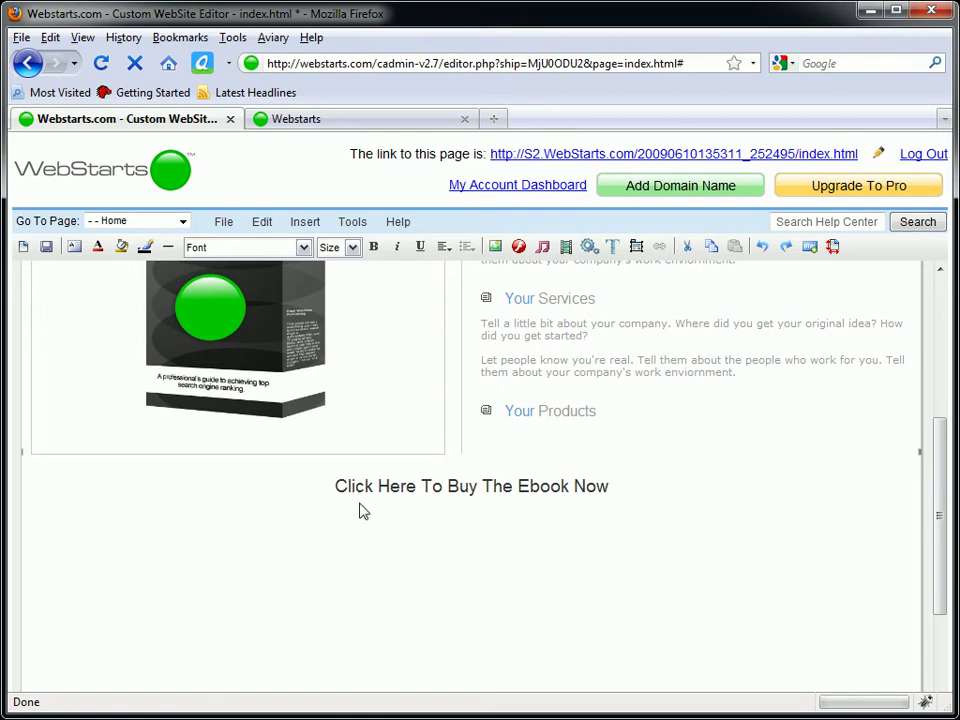
left_click(364, 119)
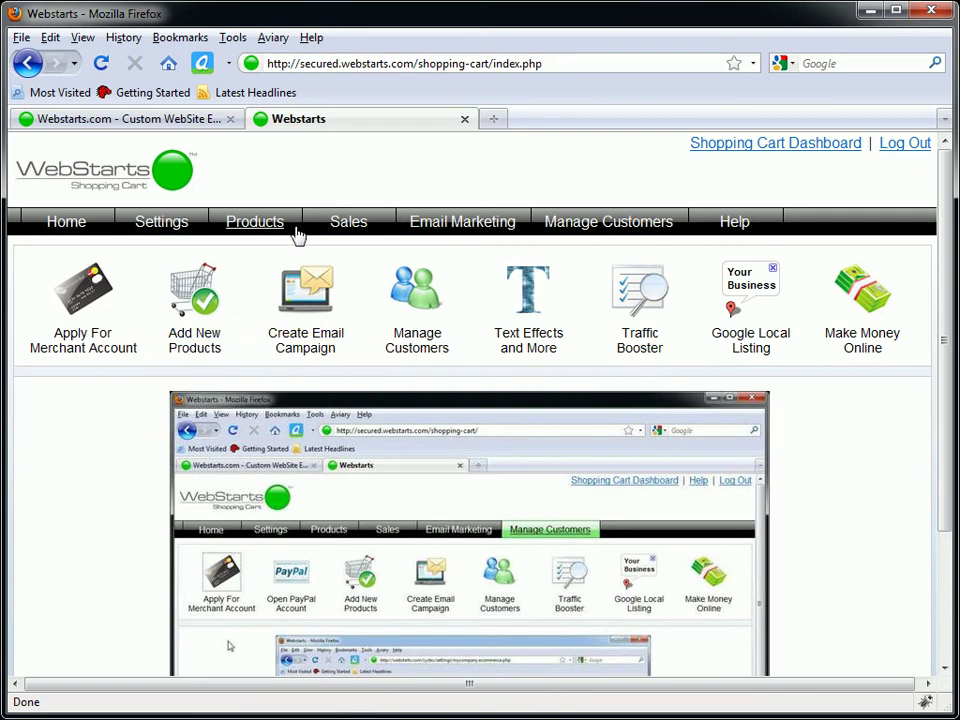
Add a new product named SEO Ebook priced at 99.95
left_click(238, 230)
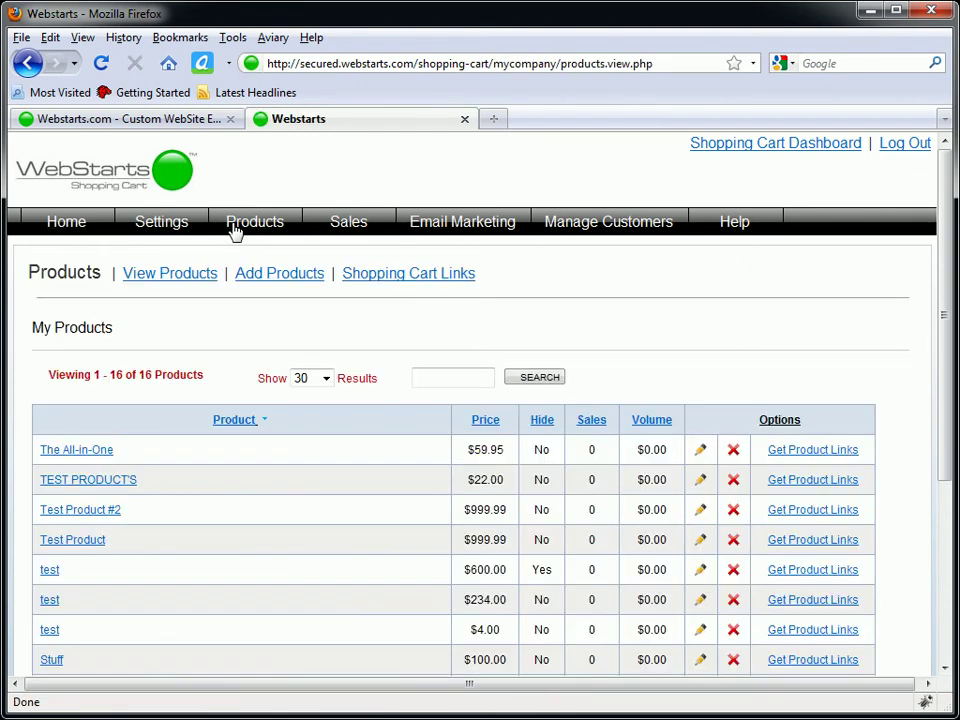
left_click(272, 283)
left_click(166, 395)
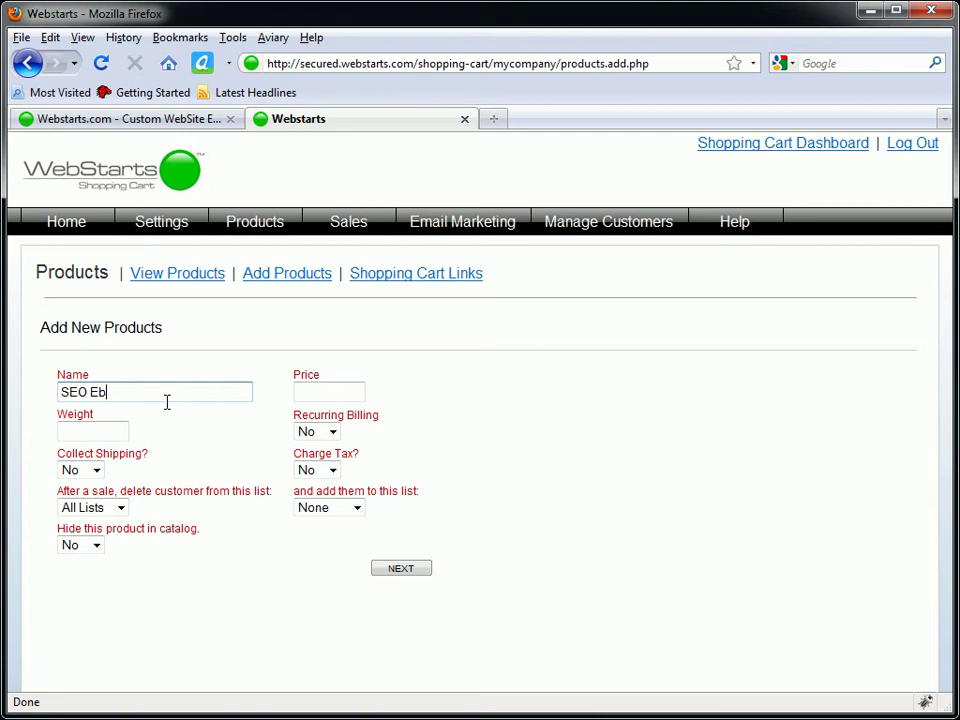
left_click(363, 390)
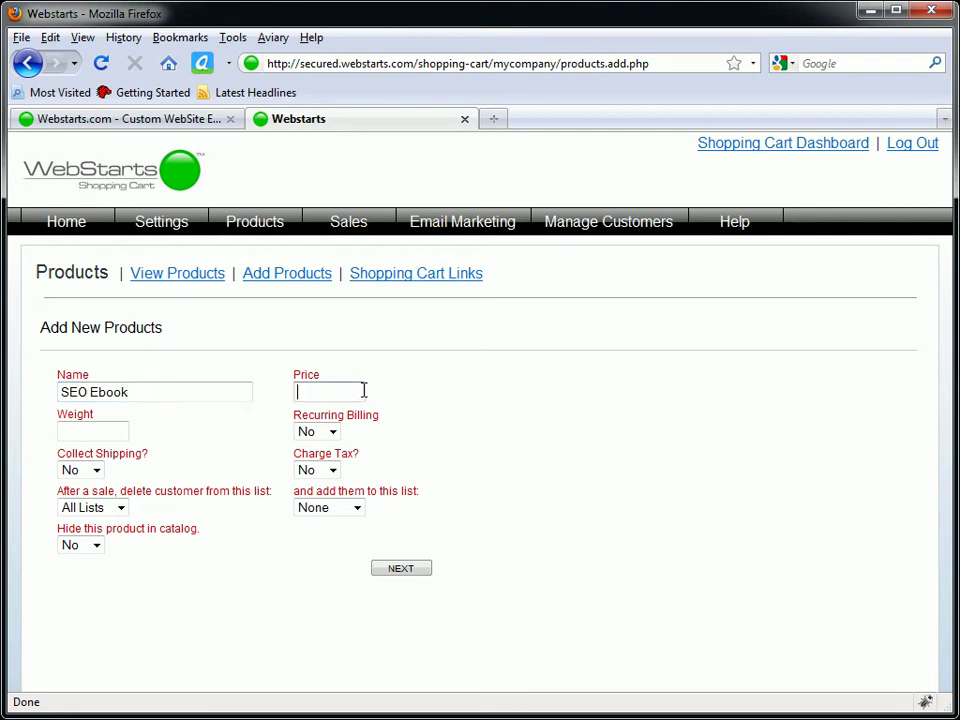
type("99.95")
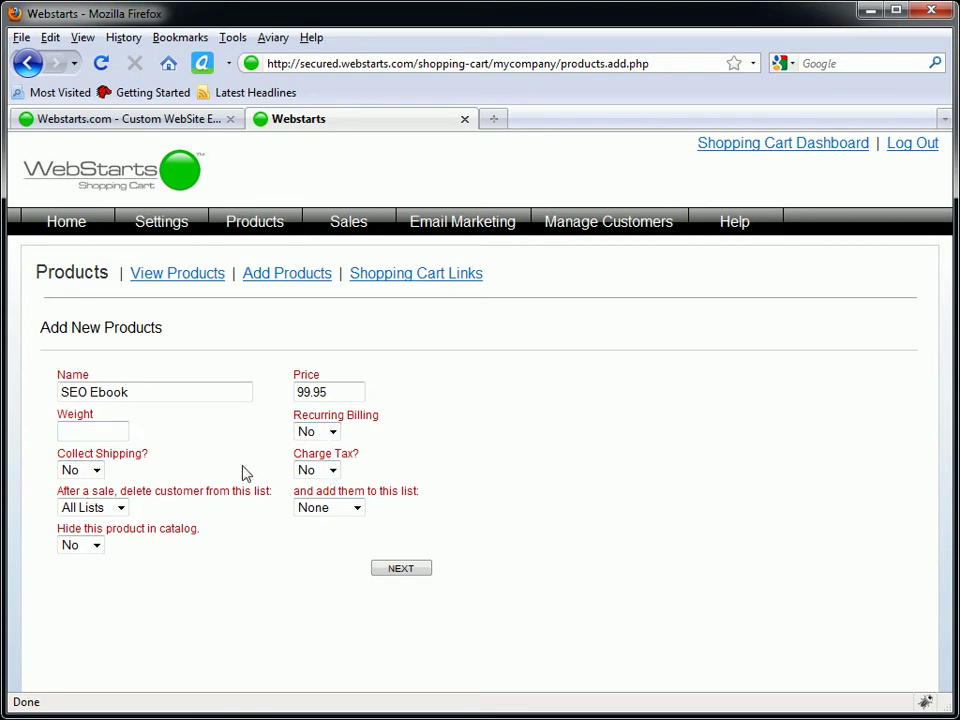
left_click(405, 571)
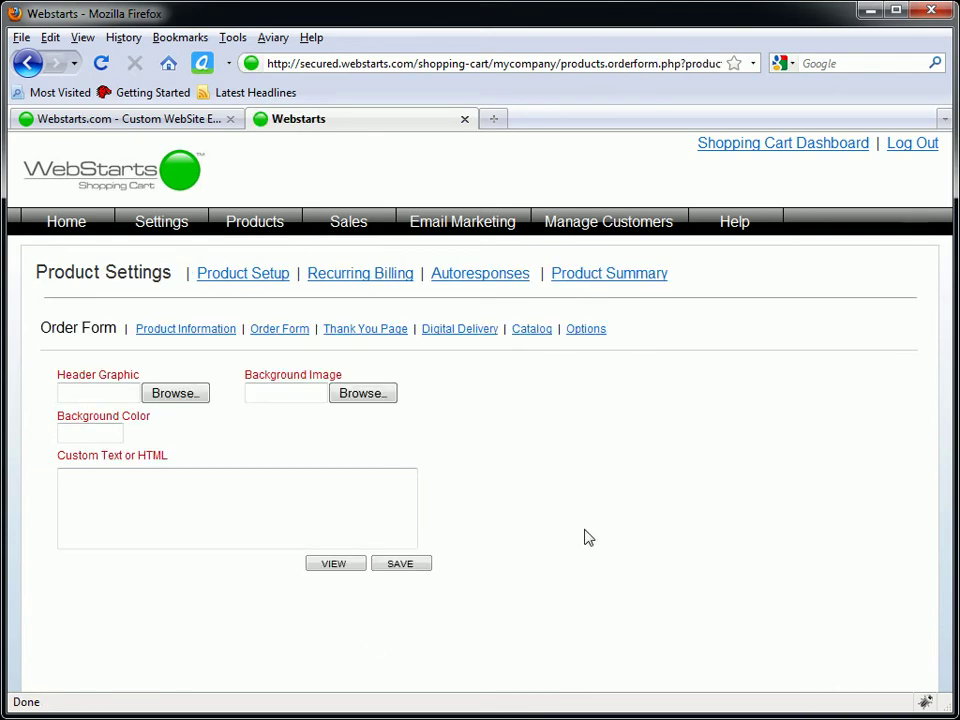
Bring up the SEO Ebook's Digital Delivery settings
left_click(464, 333)
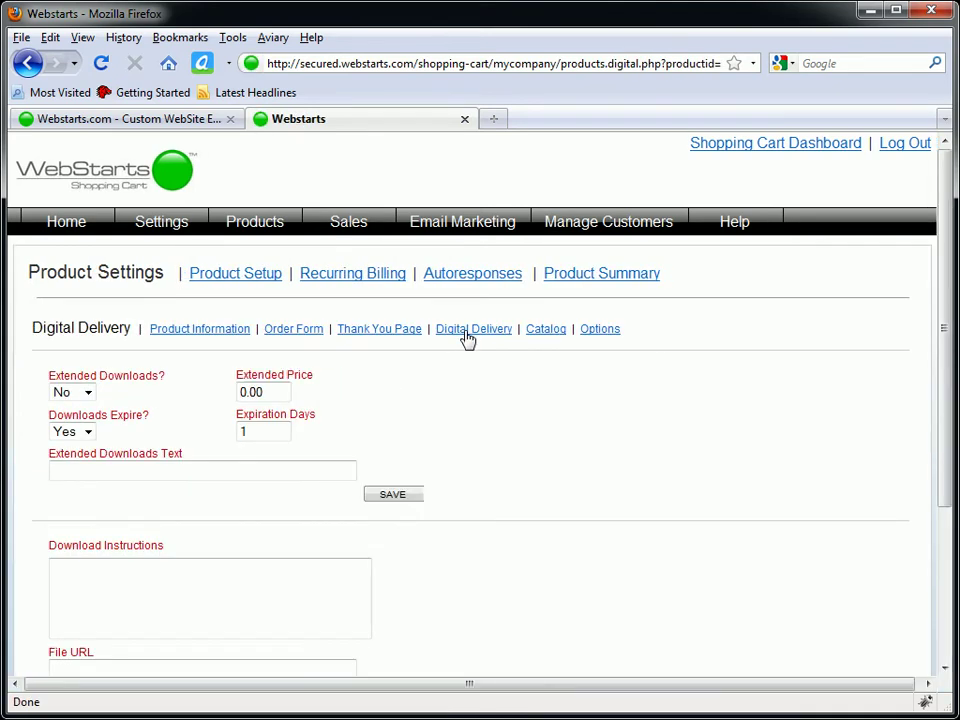
scroll(534, 429, "down", 1)
scroll(534, 429, "up", 1)
left_click(474, 329)
Upload WebStarts_SEO_Guide.pdf from Documents to the site's file manager
left_click(164, 121)
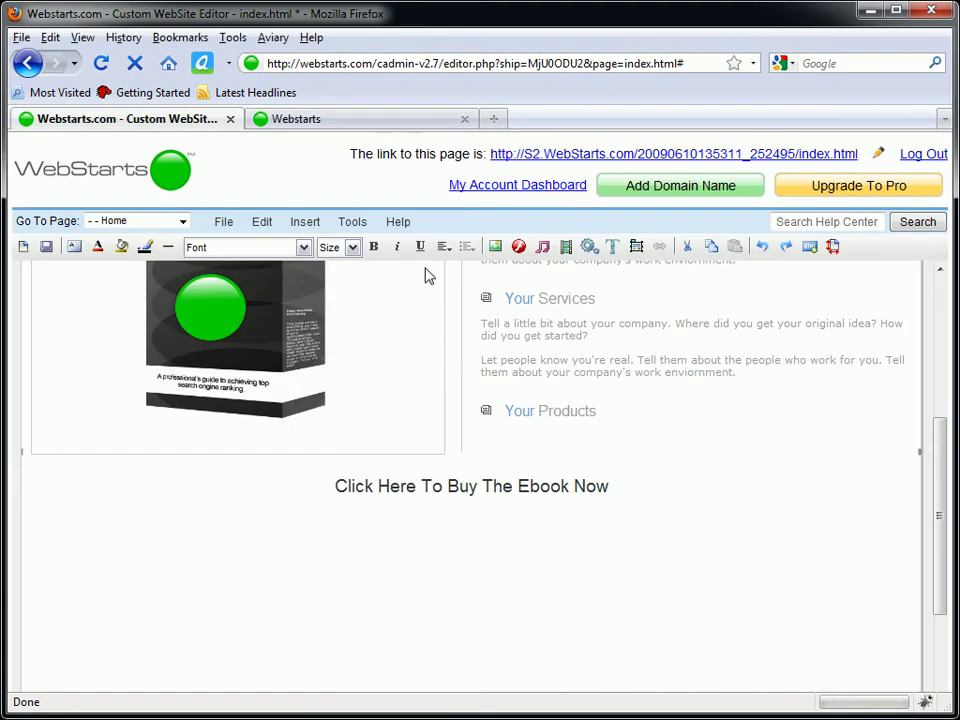
left_click(495, 246)
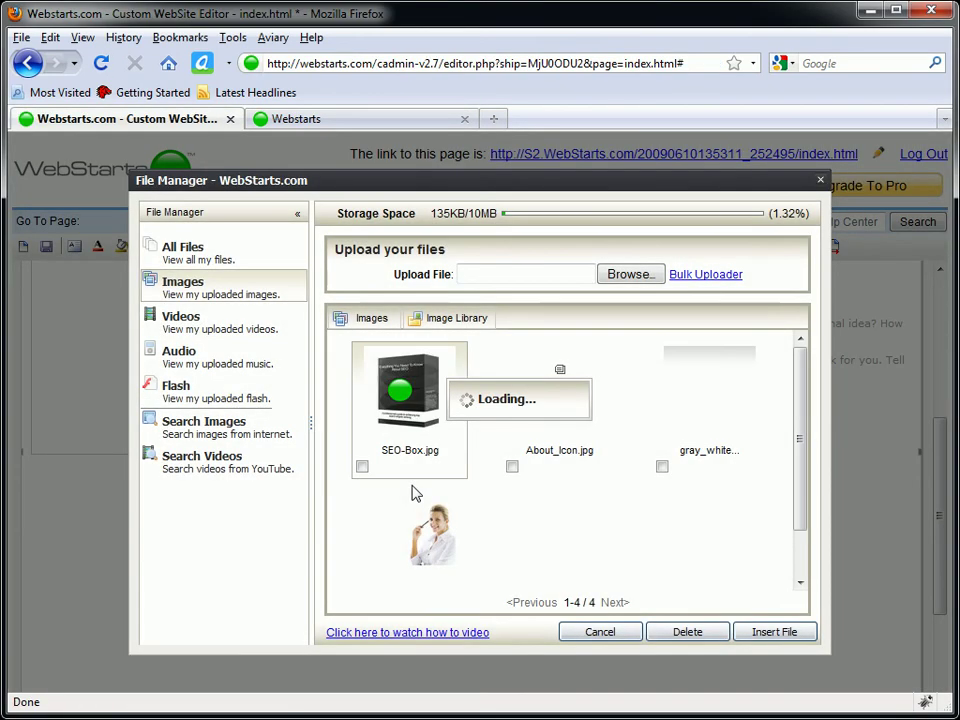
left_click(626, 277)
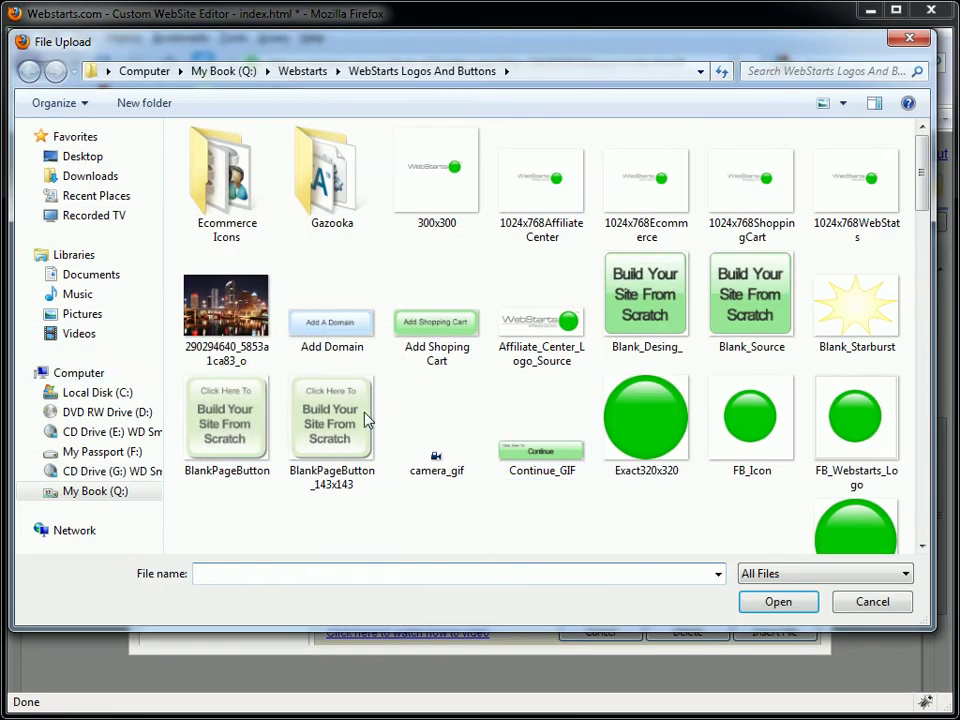
left_click(92, 277)
scroll(913, 306, "down", 5)
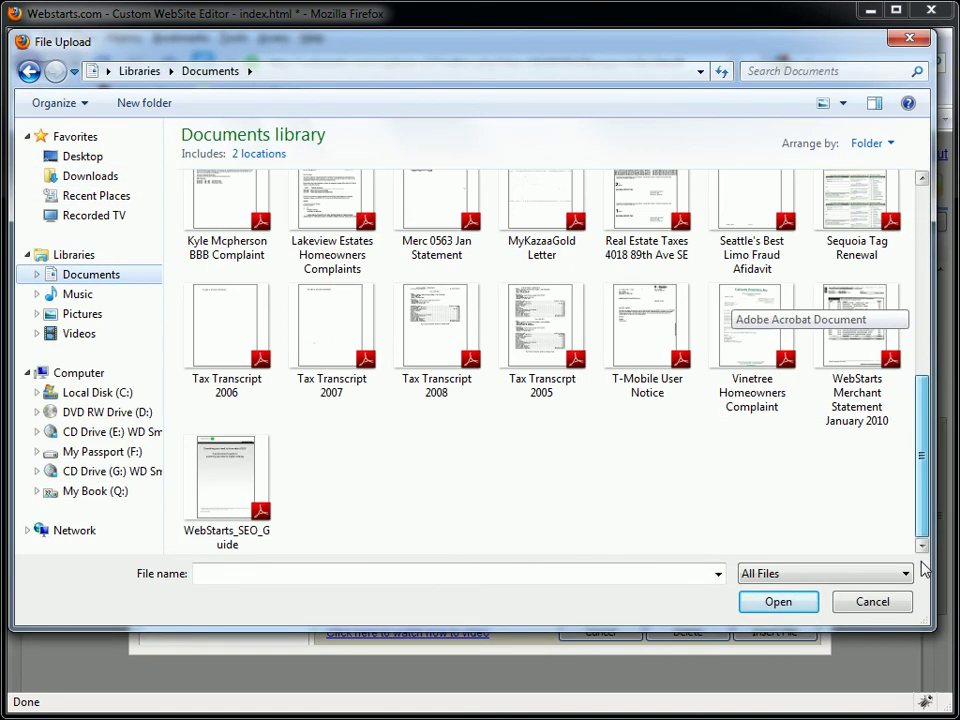
double_click(270, 490)
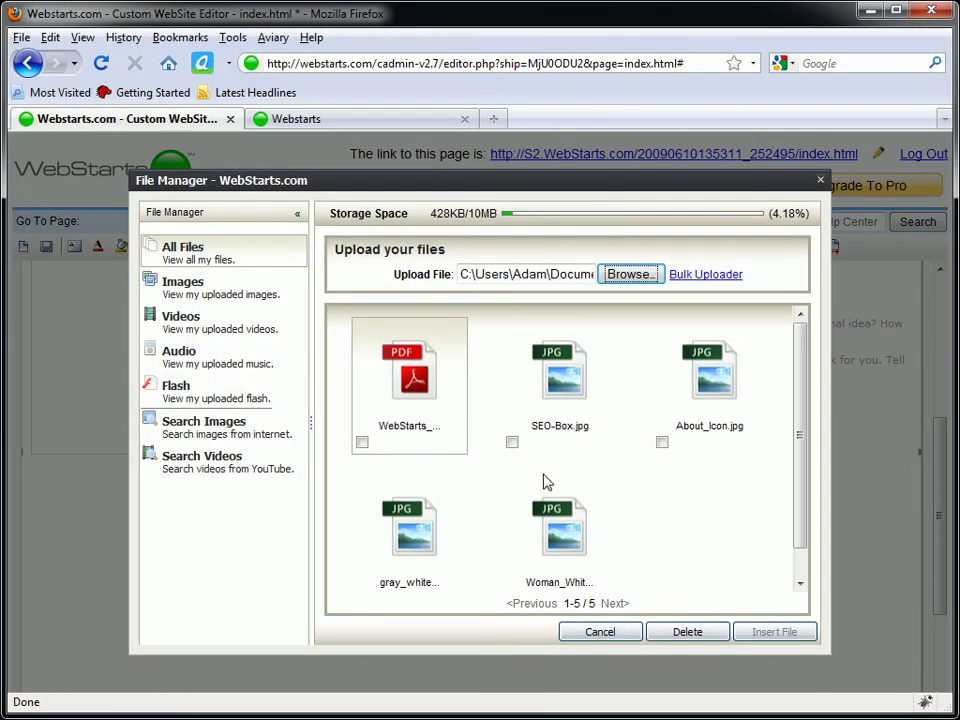
Copy the uploaded PDF's web address from its Properties window
right_click(430, 397)
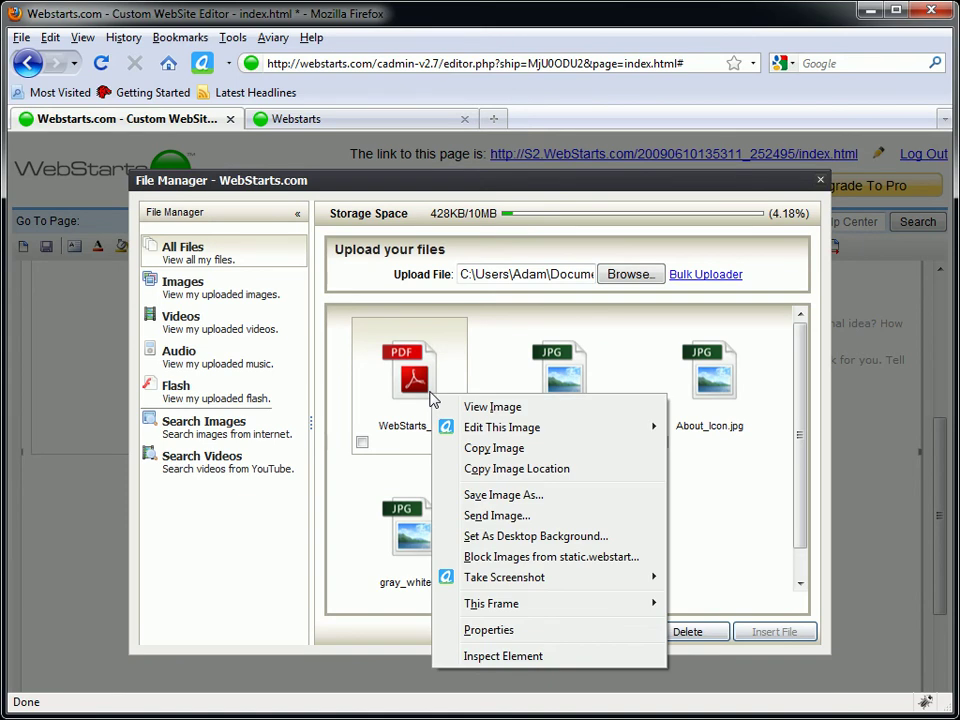
left_click(468, 630)
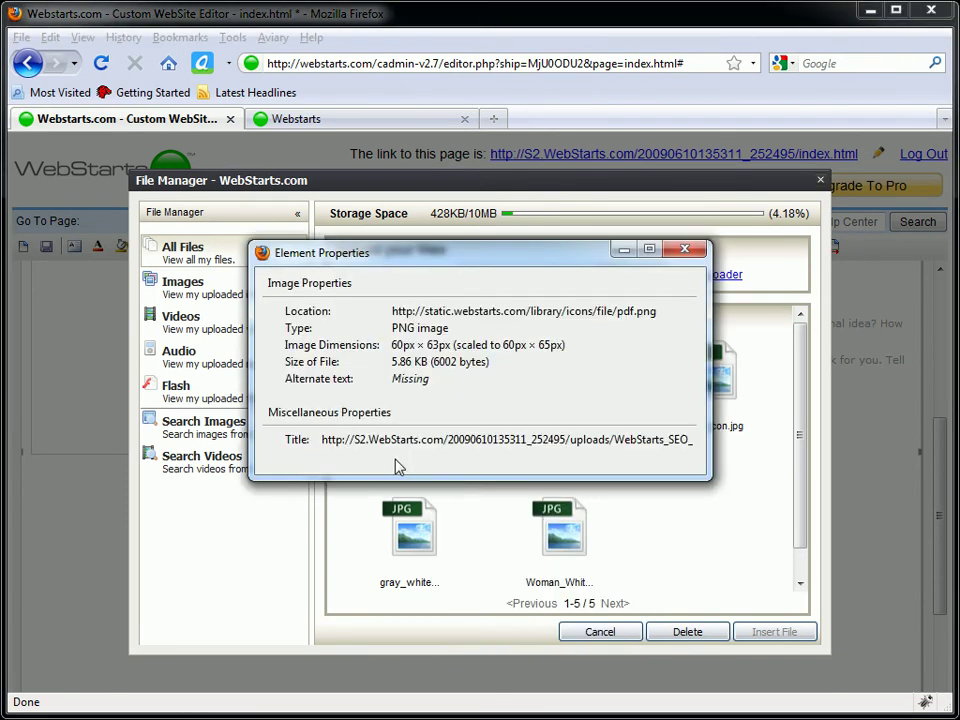
left_click(681, 439)
left_click_drag(323, 441, 739, 454)
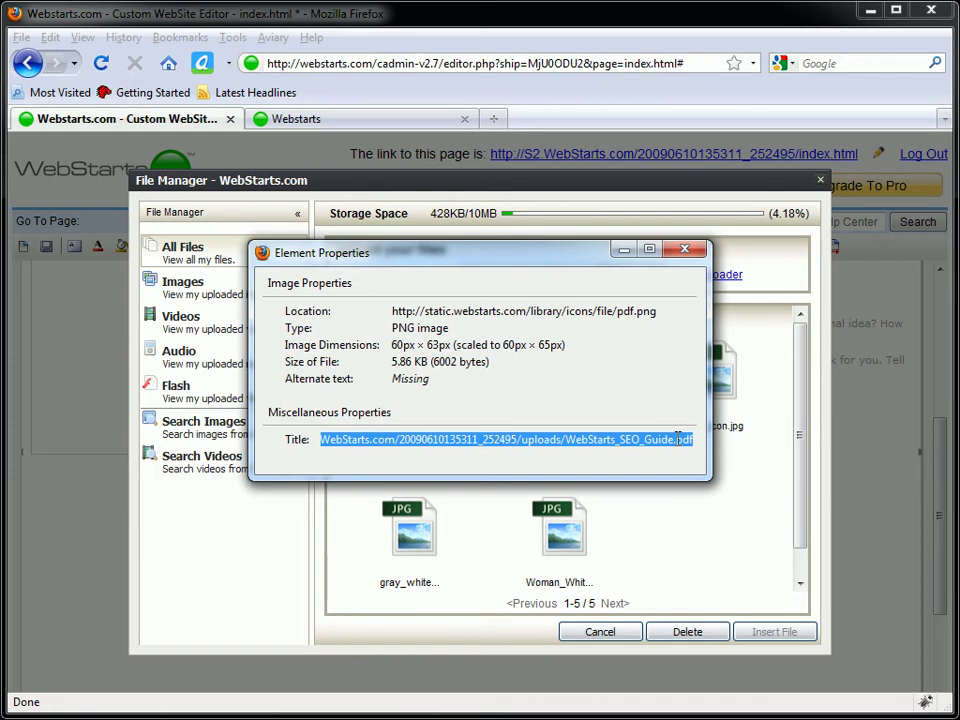
right_click(678, 439)
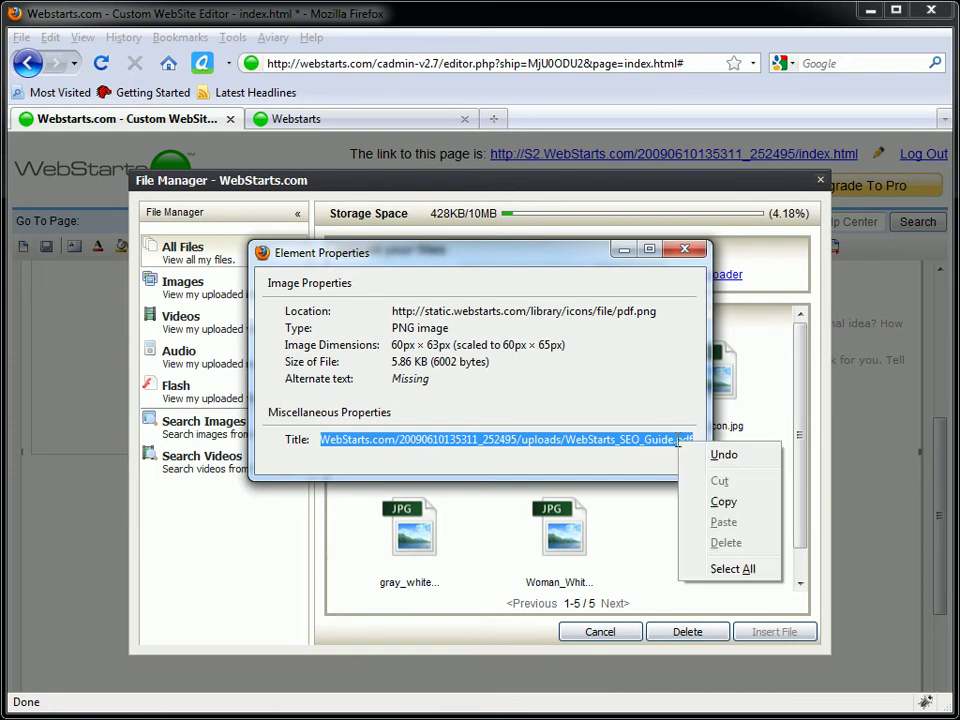
left_click(718, 505)
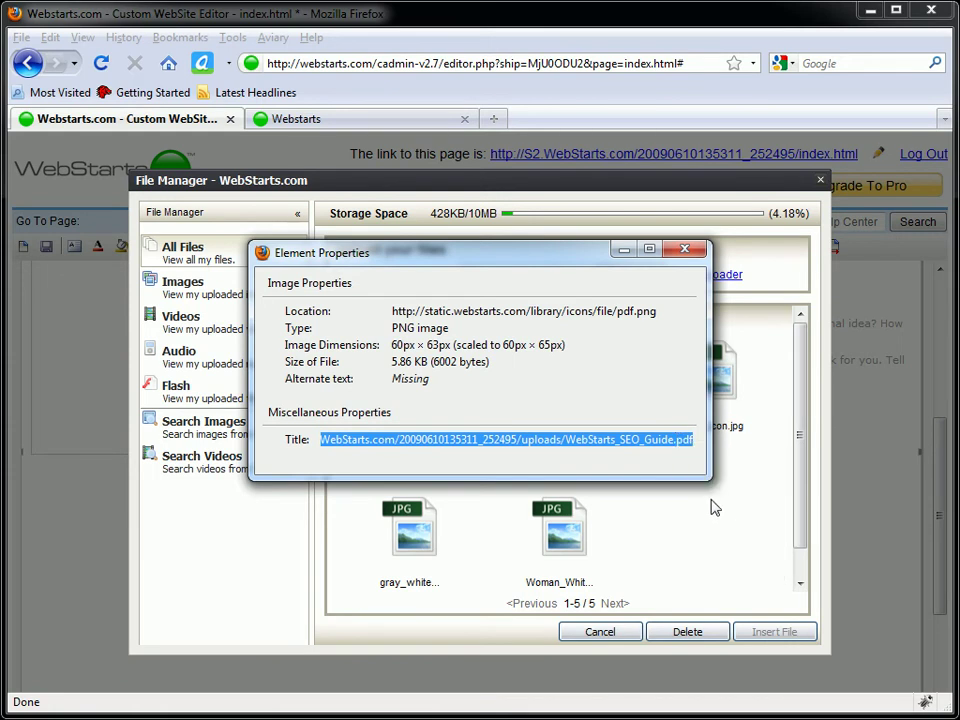
left_click(686, 250)
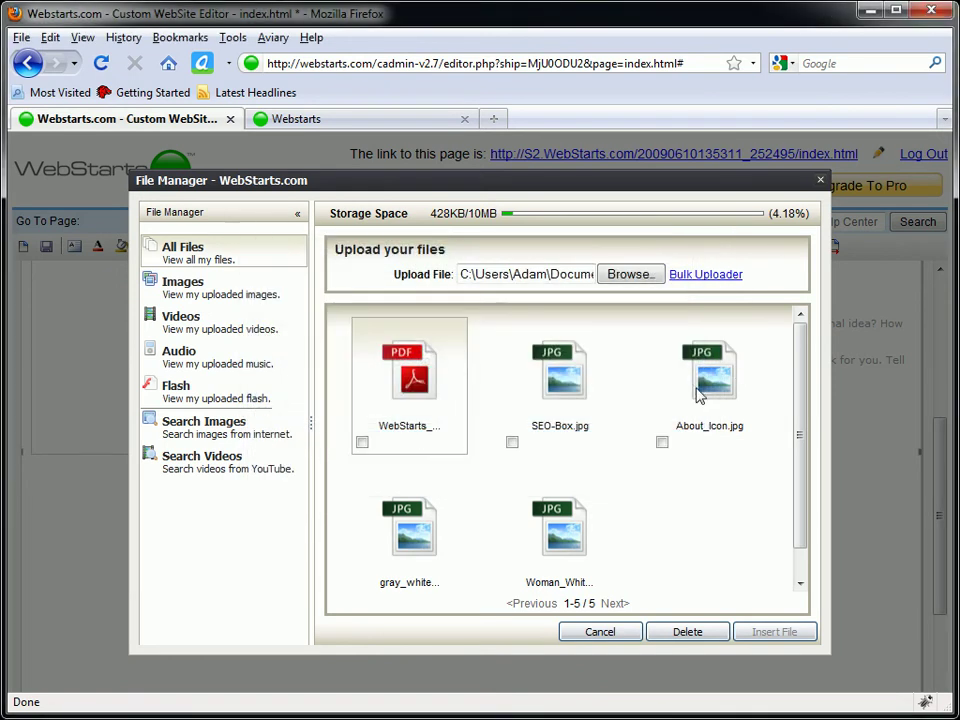
Paste the SEO Guide PDF address as the File URL and enter the download link text
left_click(820, 183)
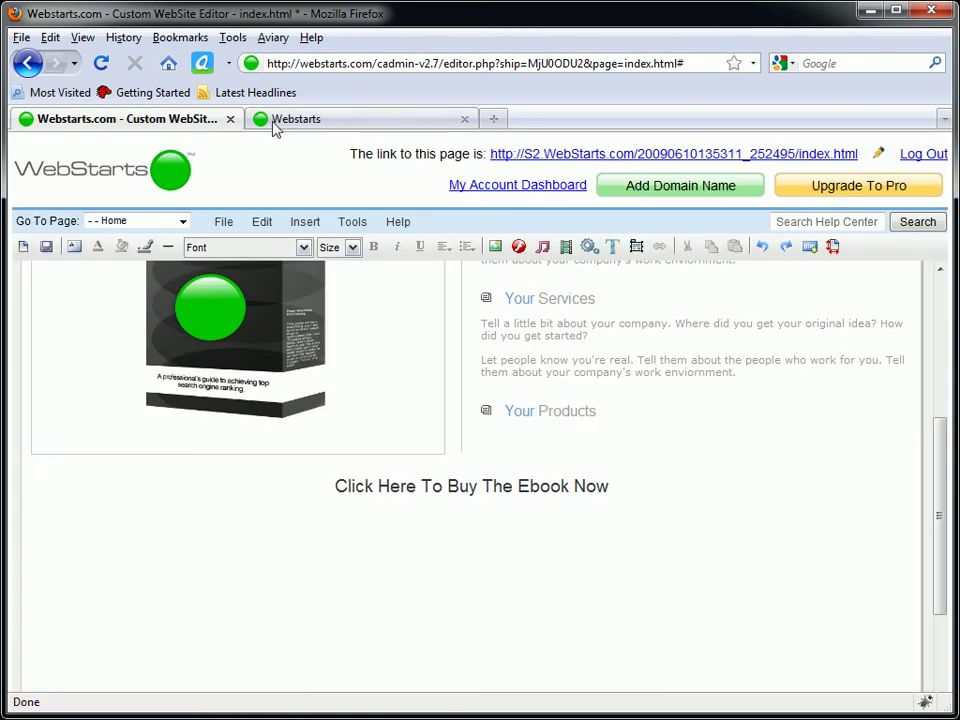
left_click(310, 120)
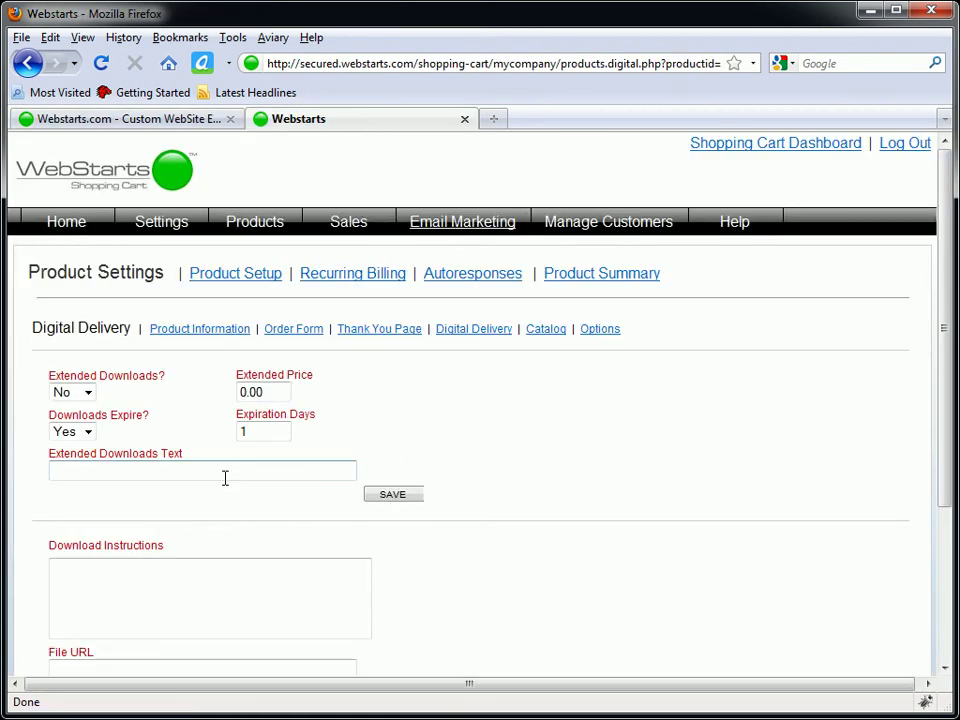
scroll(200, 588, "down", 2)
left_click(122, 560)
right_click(122, 561)
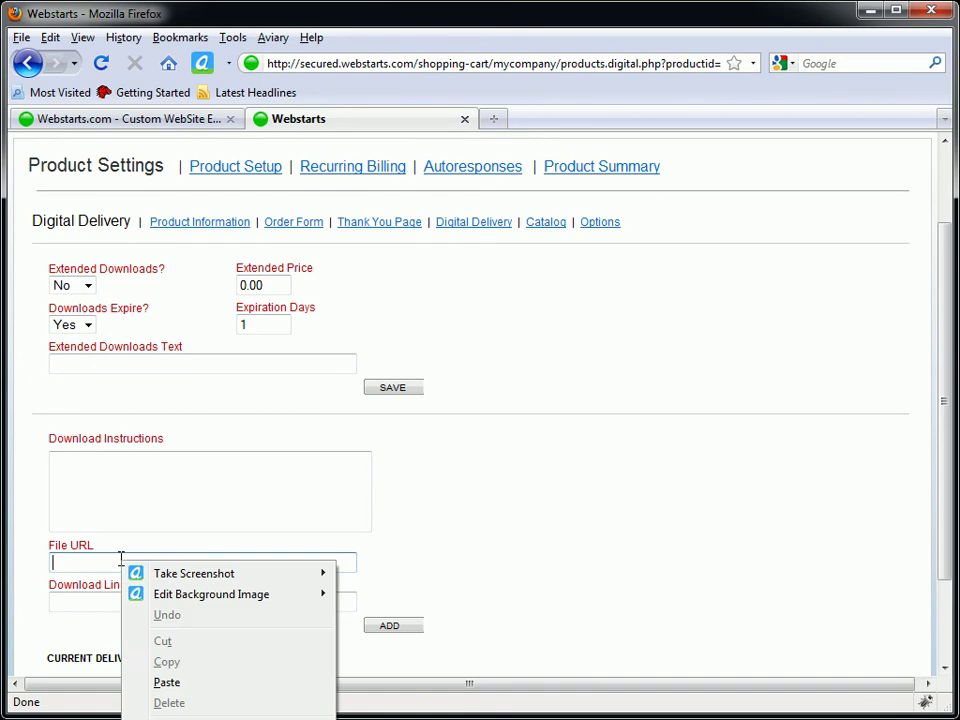
left_click(166, 682)
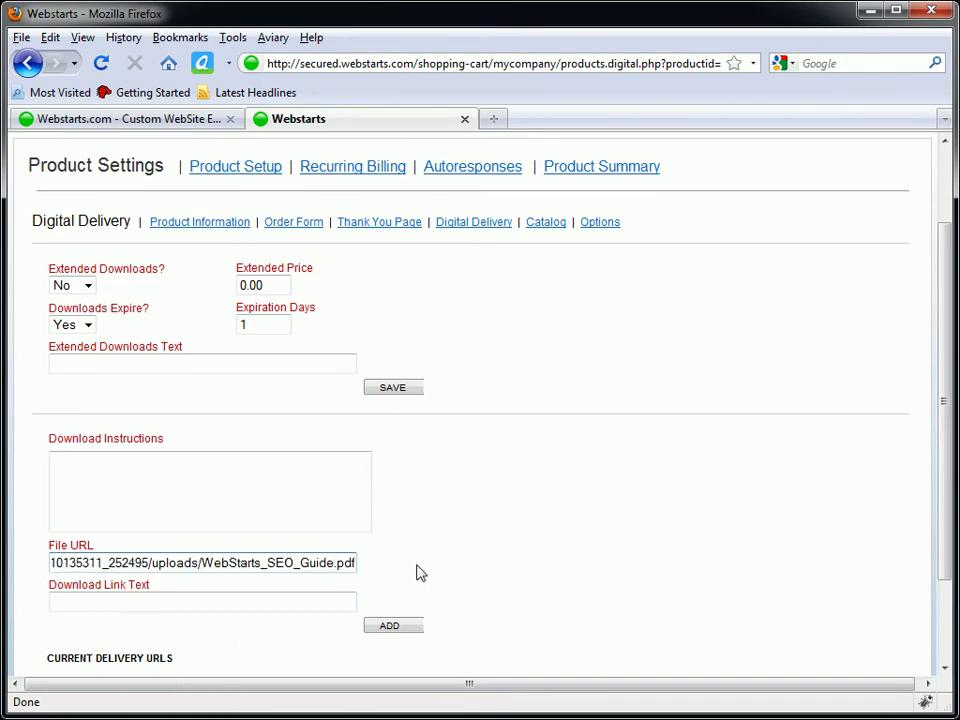
left_click(262, 604)
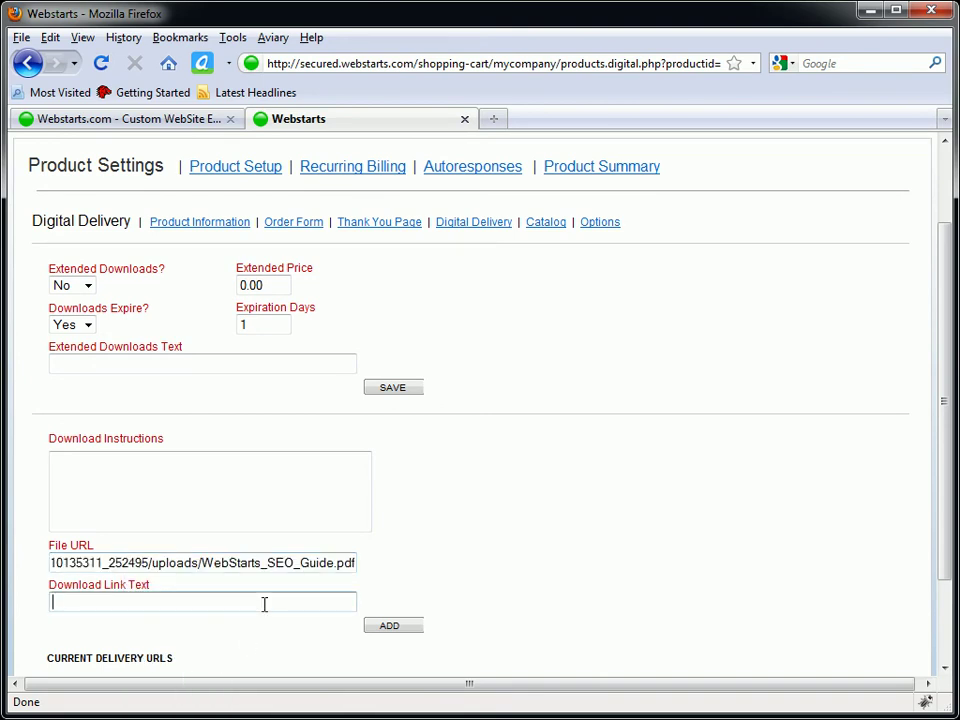
type("Click here3 too download your copy of")
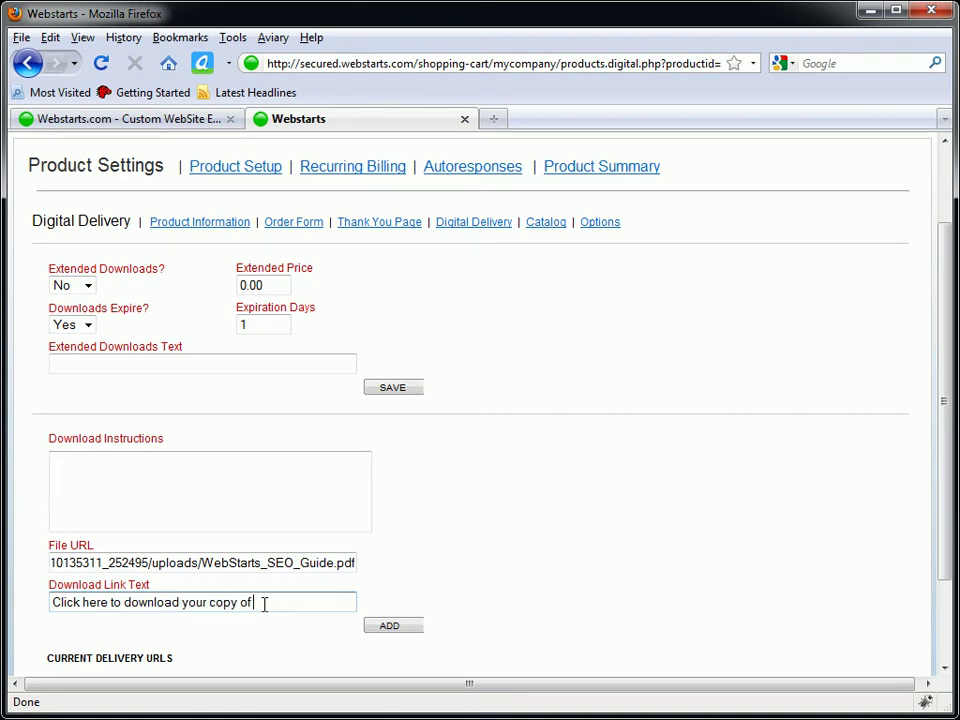
key("BackSpace")
key("BackSpace")
key("BackSpace")
key("BackSpace")
key("BackSpace")
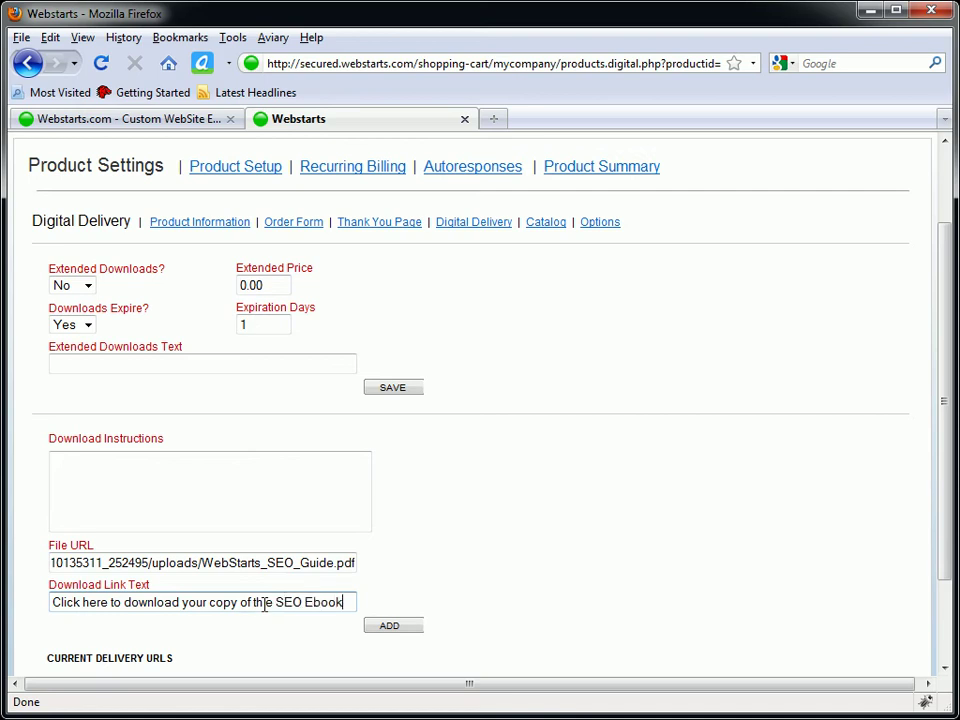
Write the download instructions, set downloads to expire, and add the delivery URL
left_click(205, 489)
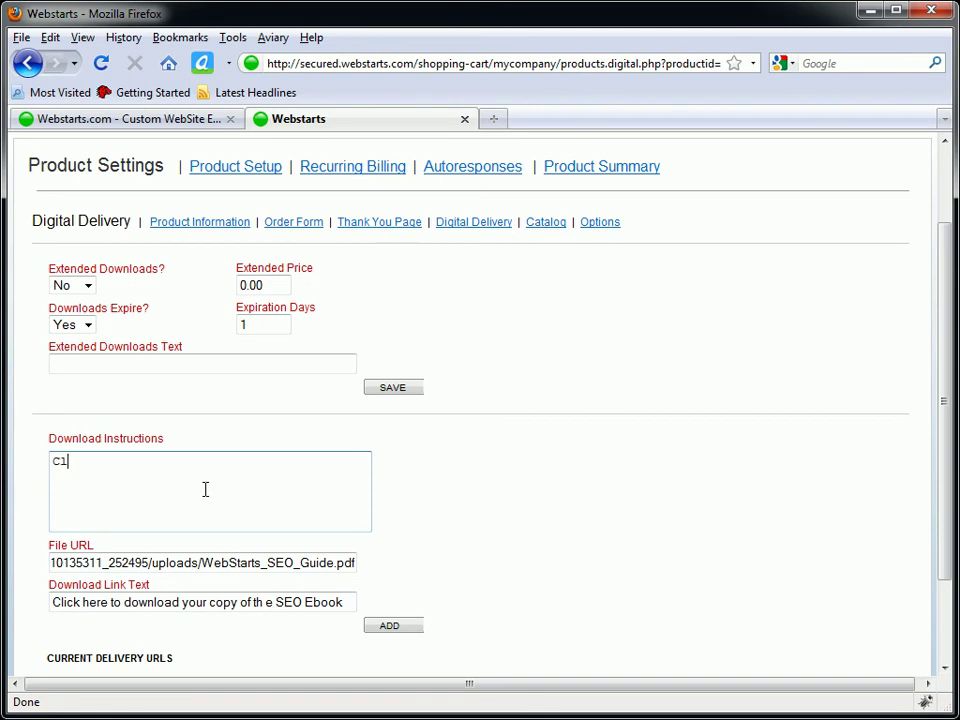
type("Click on the link below and choose")
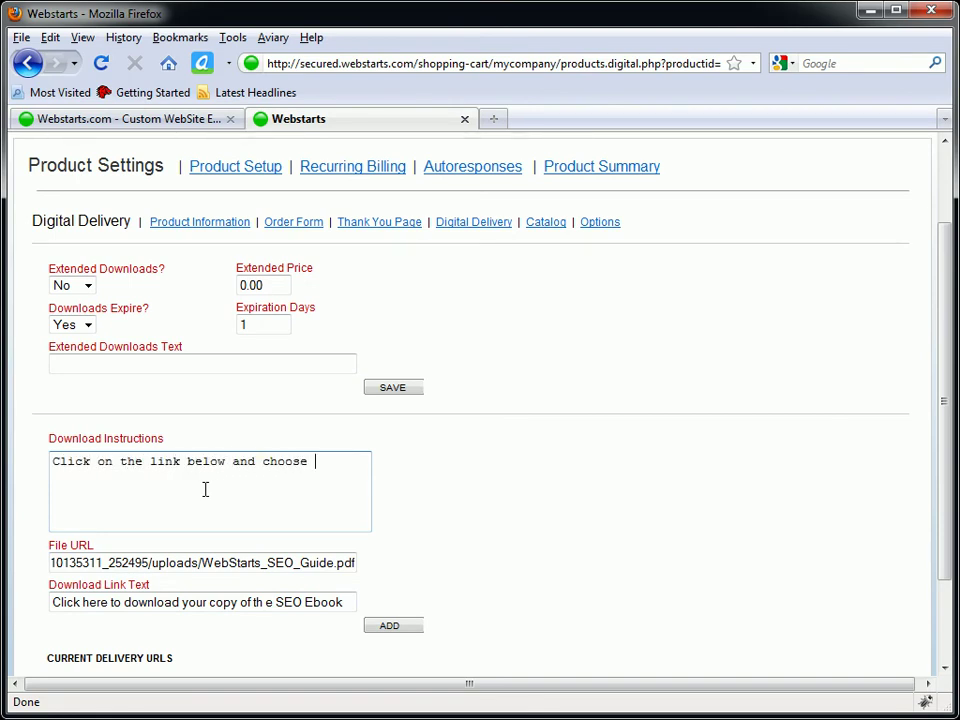
type(" to save the ebook to your computer.")
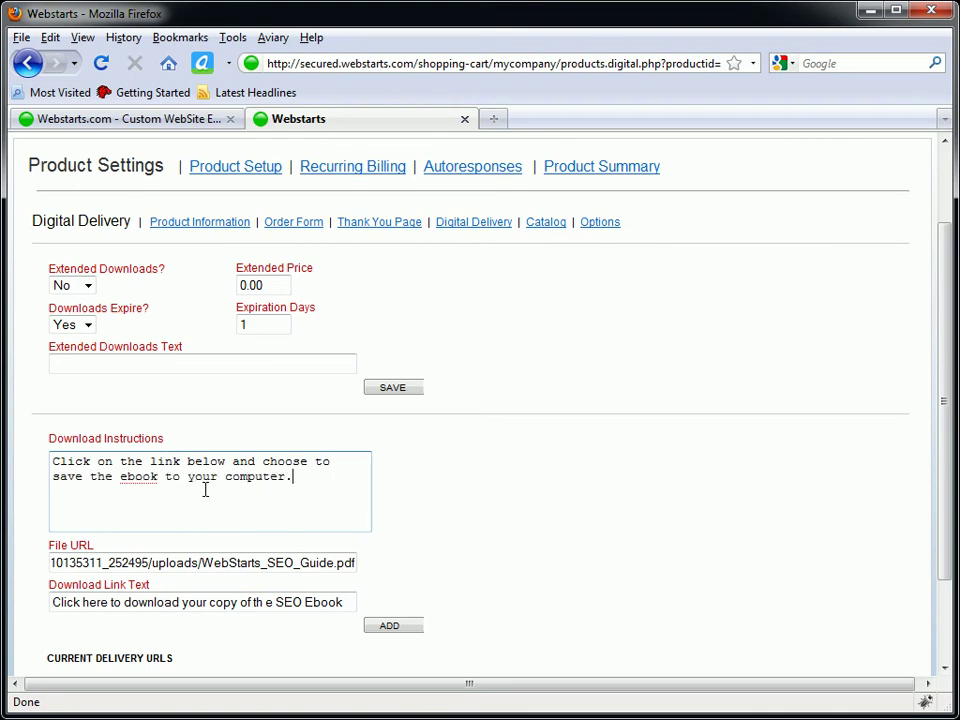
left_click(288, 360)
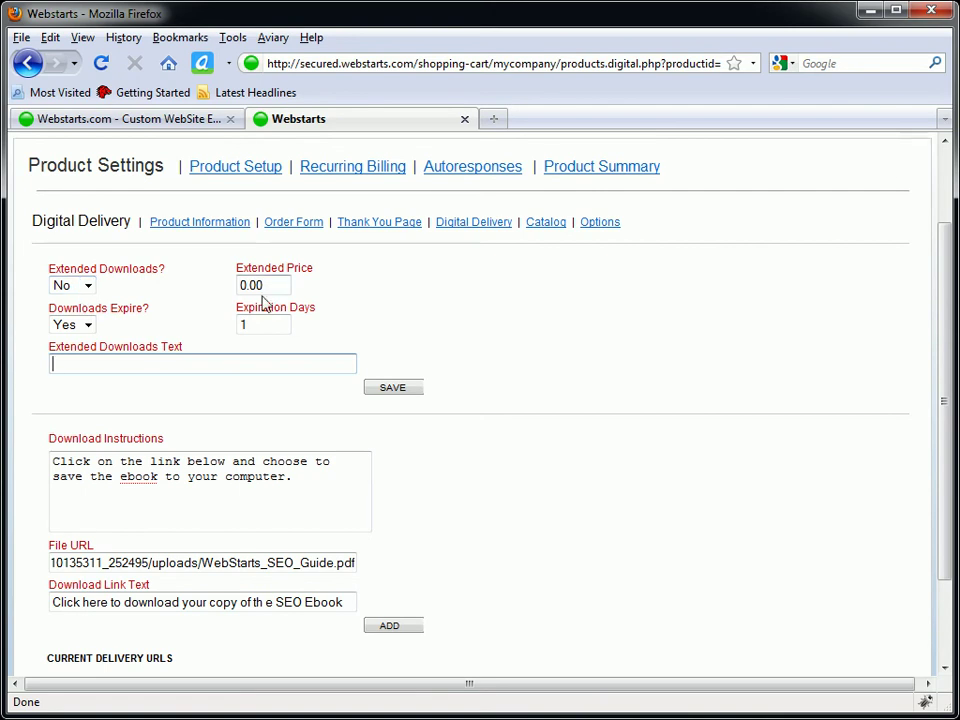
left_click(88, 325)
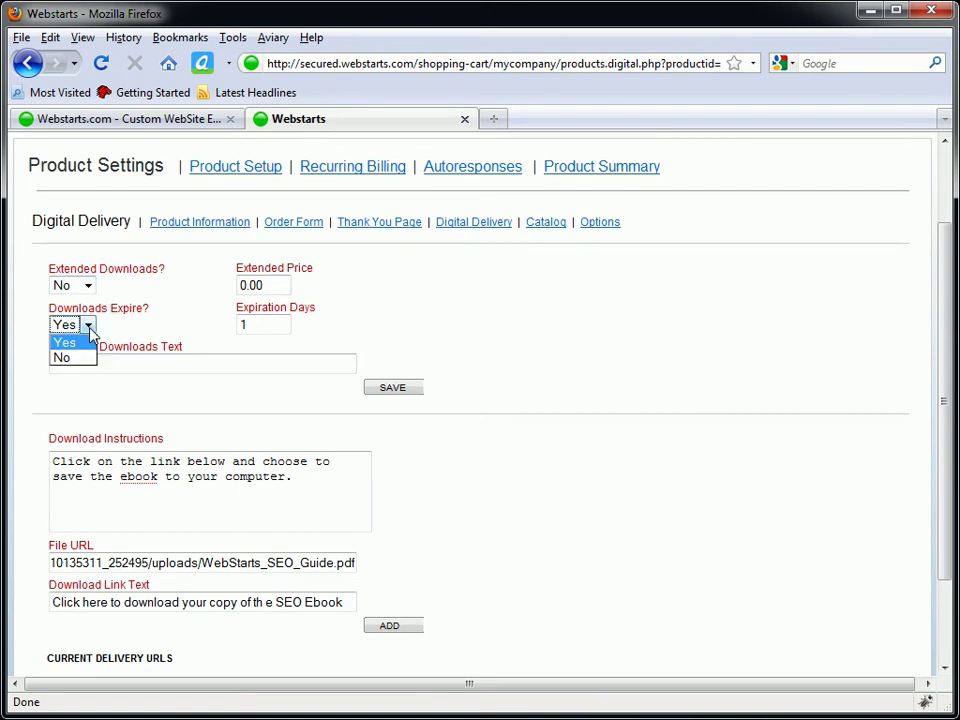
left_click(560, 390)
scroll(557, 470, "down", 1)
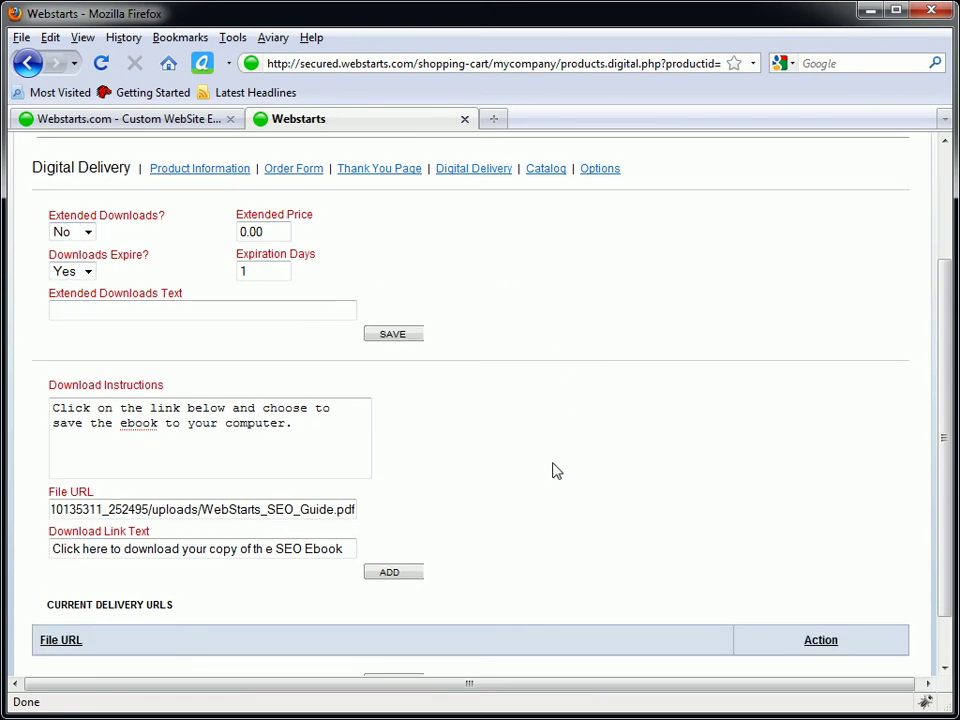
scroll(446, 399, "down", 1)
left_click(410, 513)
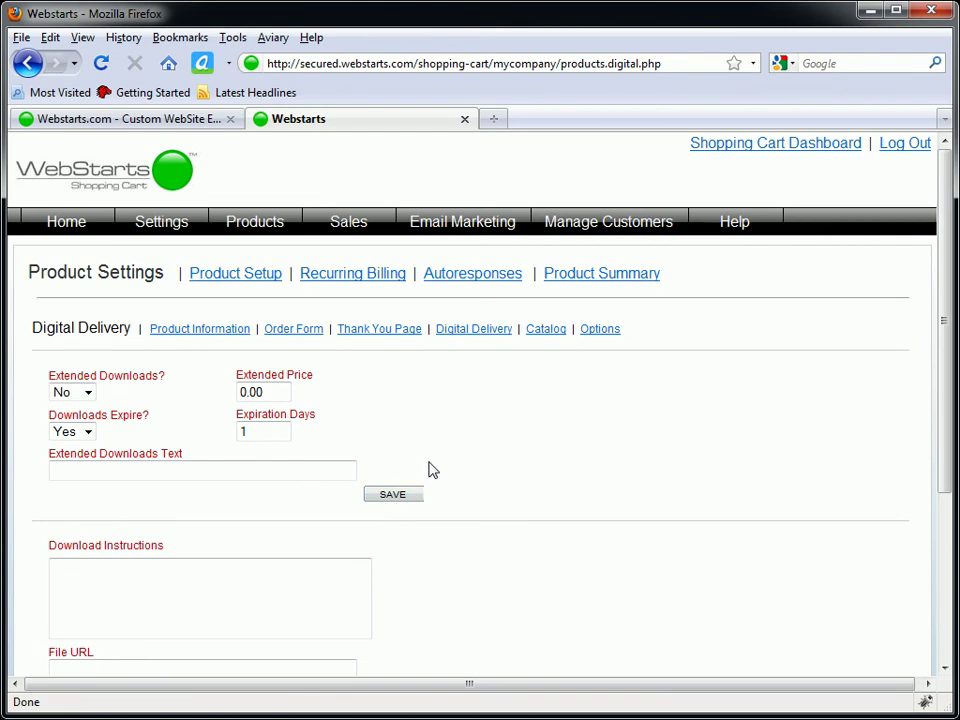
Preview the Thank You page, test its ebook download link, and close the preview
scroll(476, 443, "down", 5)
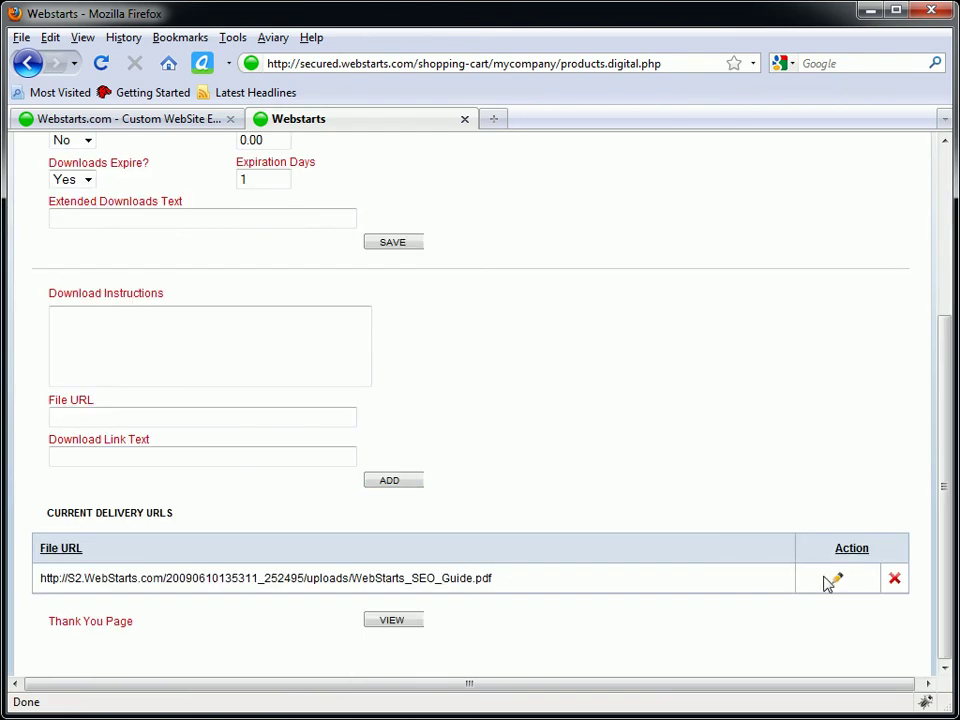
left_click(401, 620)
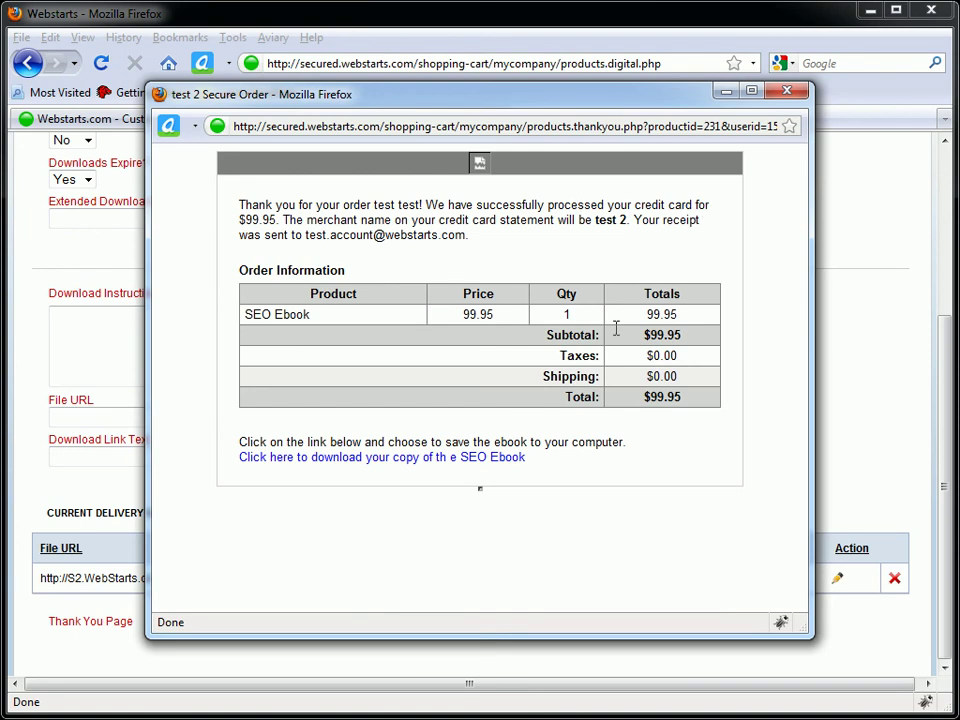
left_click(440, 465)
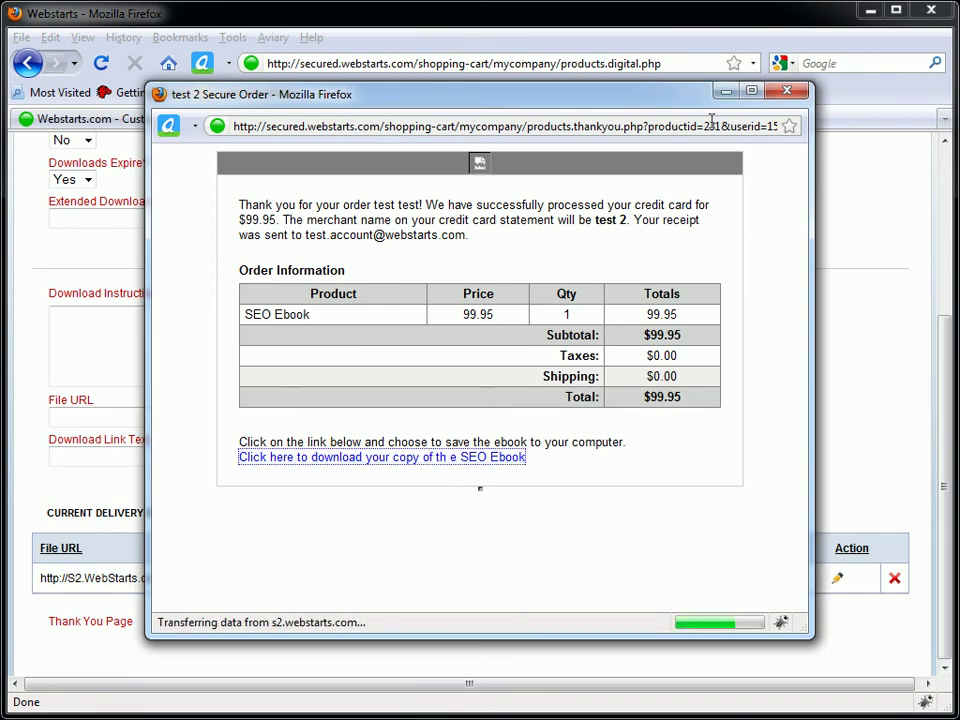
left_click(787, 93)
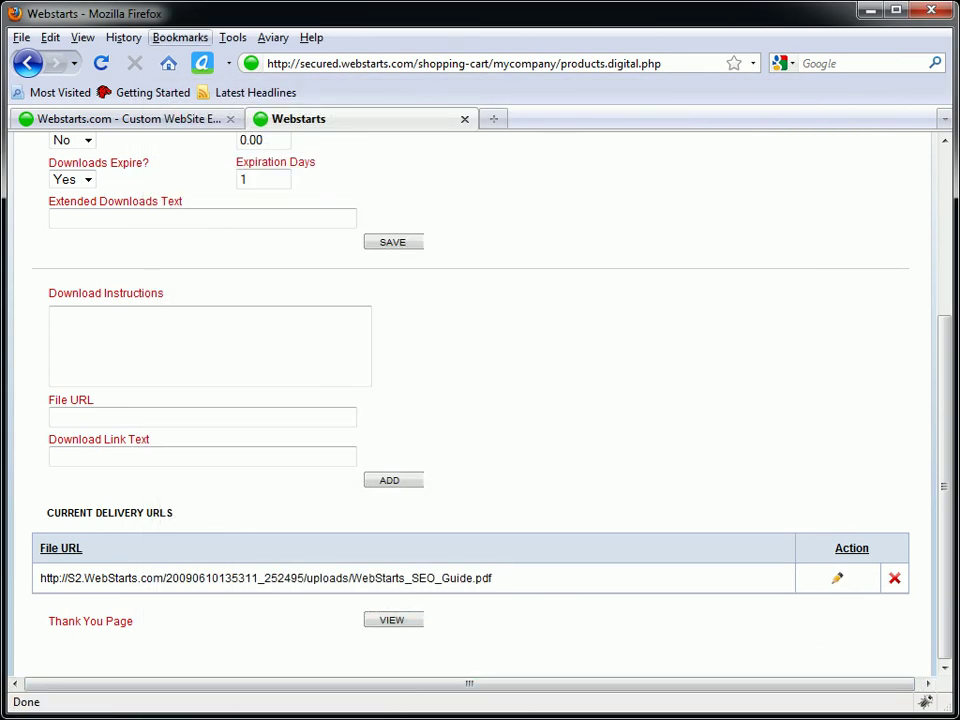
Copy the SEO Ebook's Quick Buy Link address from its Product Links page
scroll(262, 215, "up", 5)
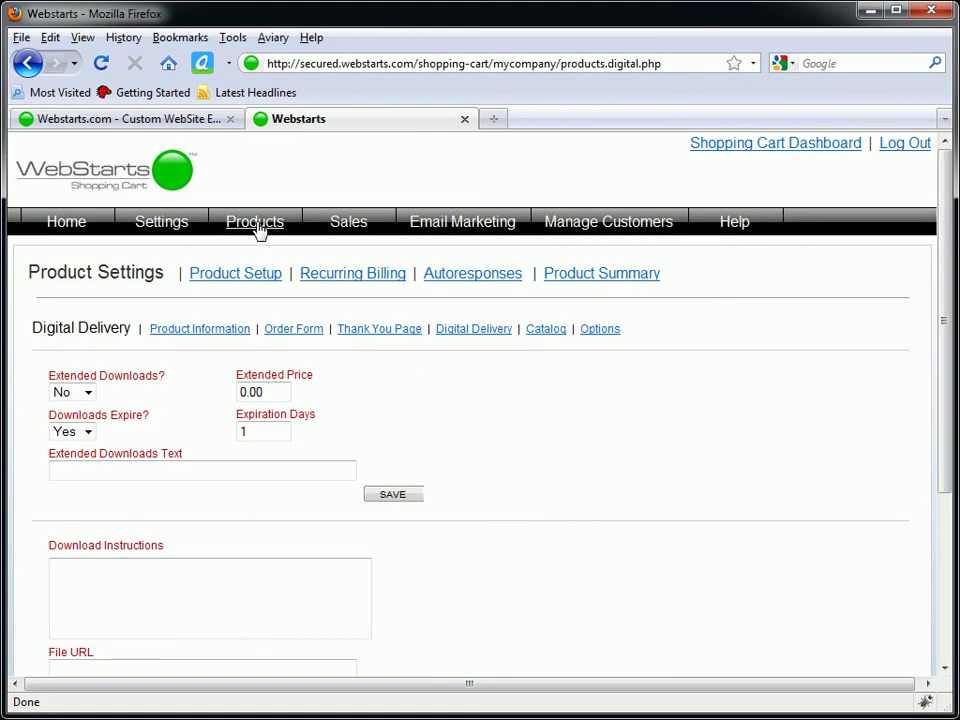
left_click(257, 224)
scroll(399, 454, "down", 5)
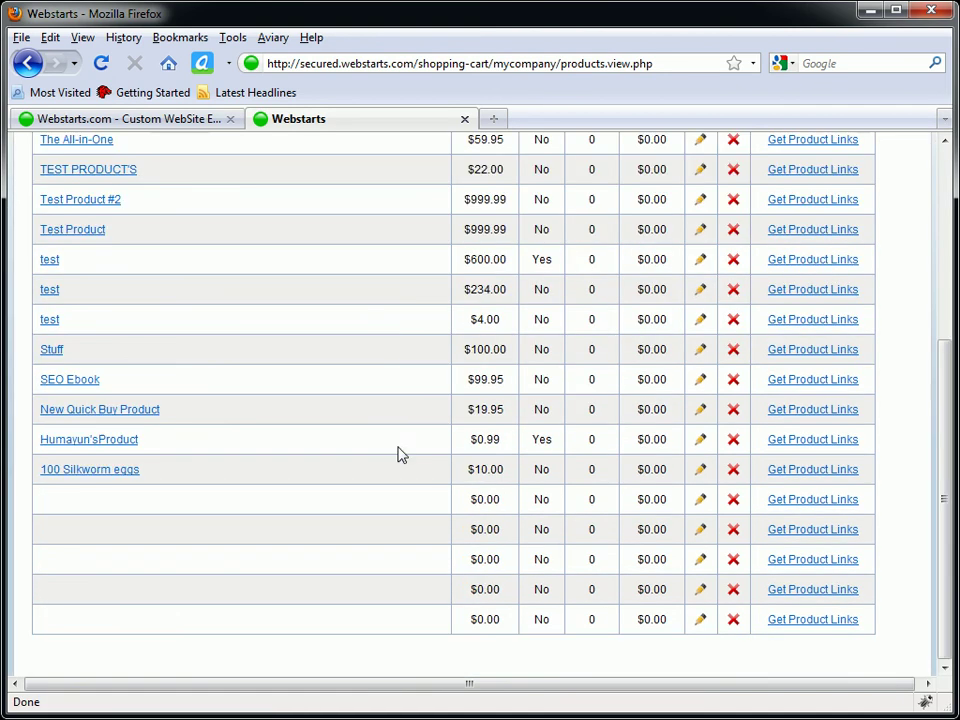
left_click(791, 381)
left_click_drag(518, 388, 147, 400)
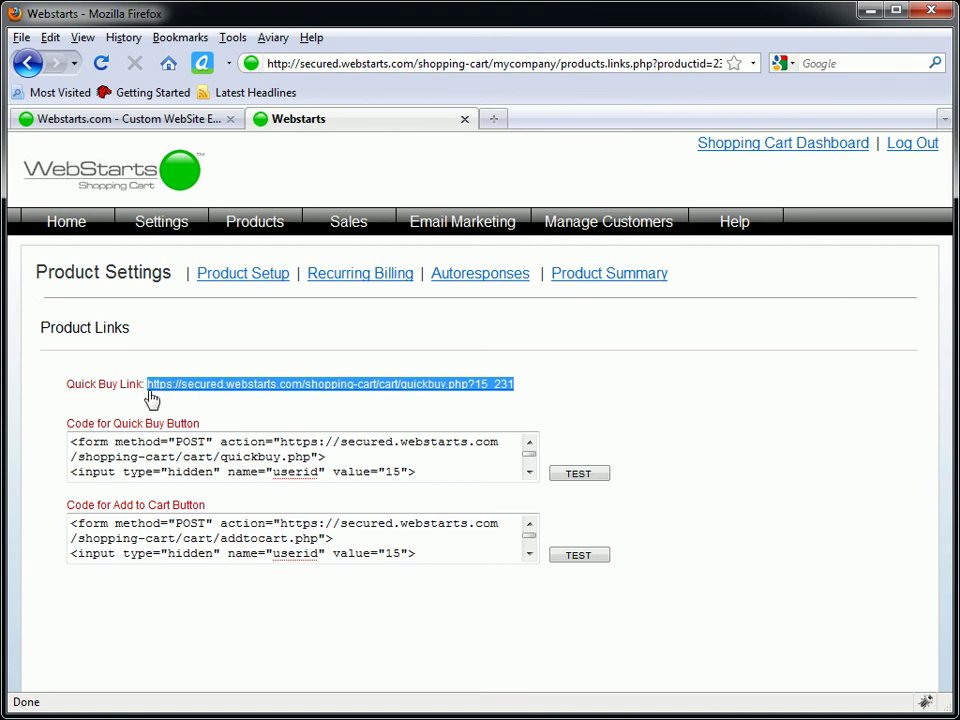
right_click(167, 391)
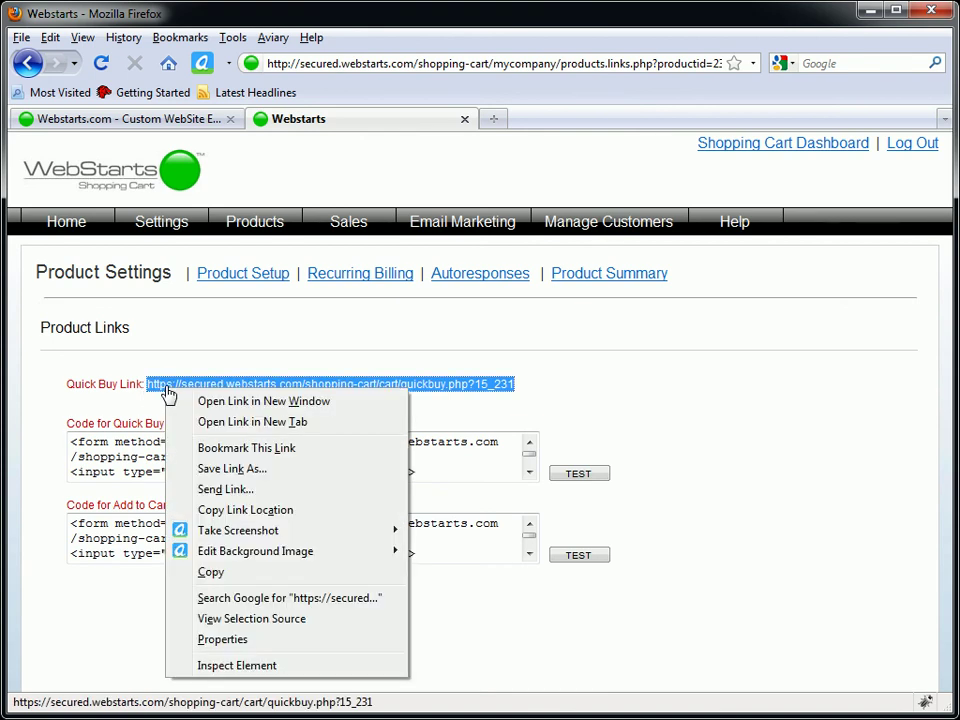
left_click(252, 576)
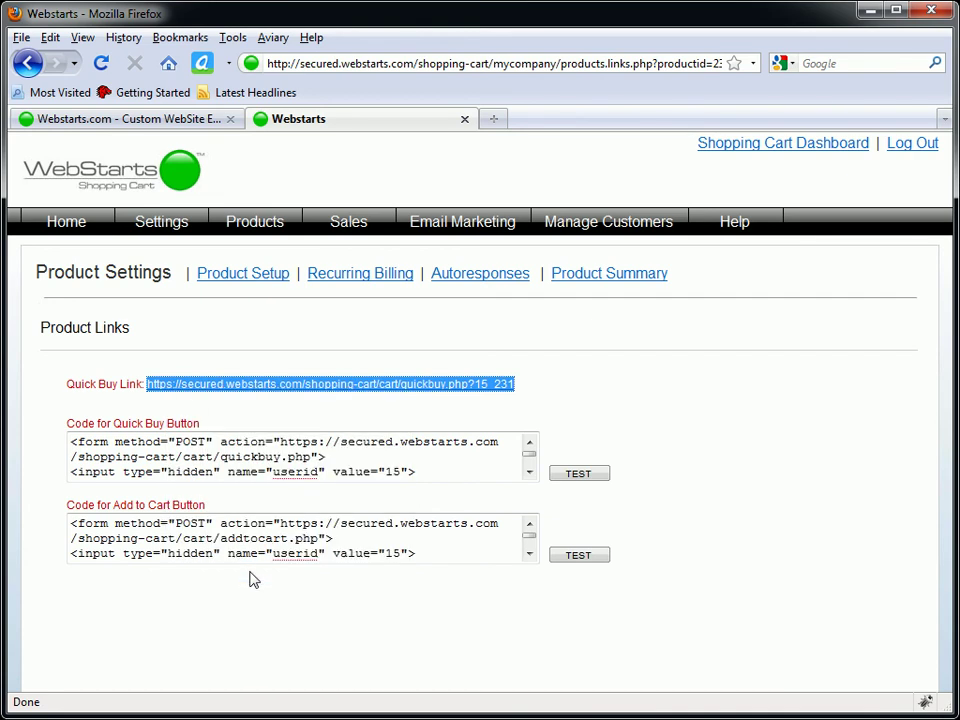
Select the 'Click Here To Buy The Ebook Now' line and start an Another Website link
left_click(168, 120)
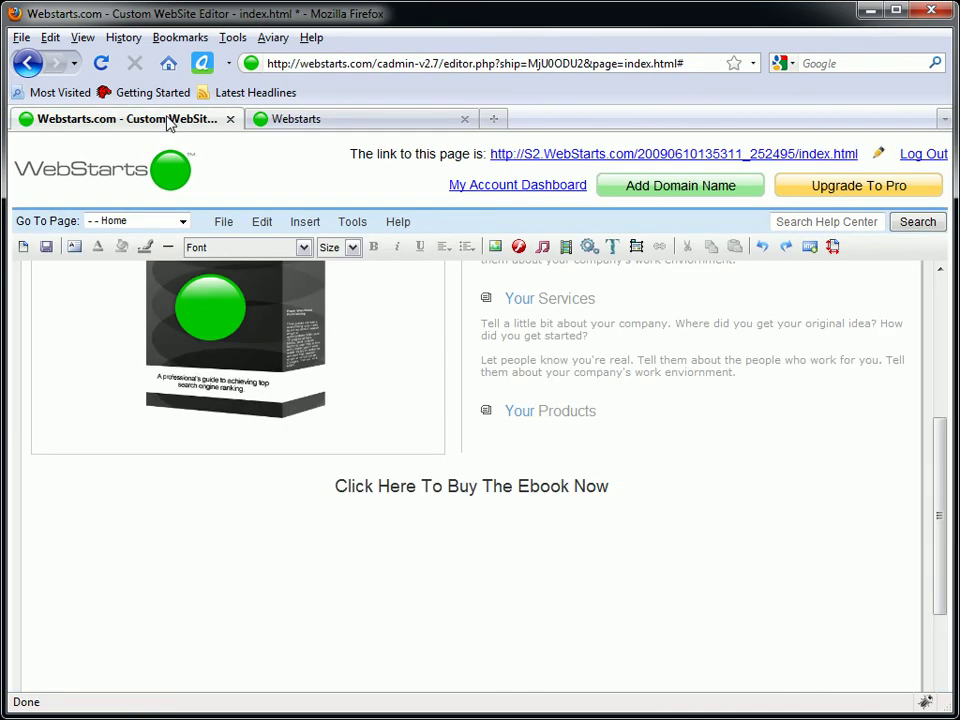
left_click(575, 490)
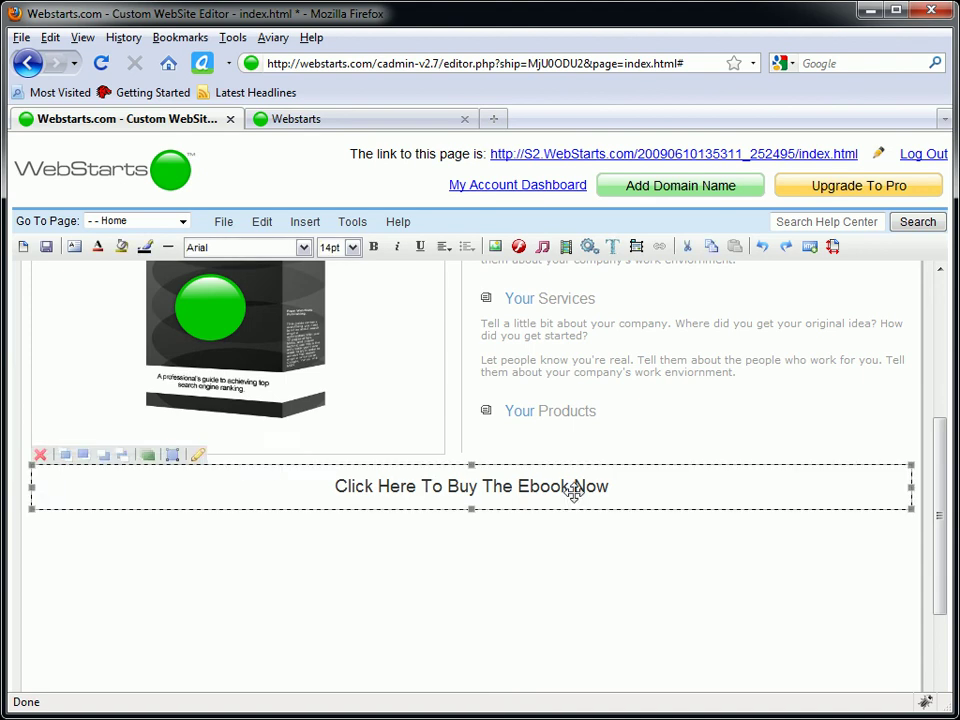
left_click(605, 489)
left_click_drag(609, 487, 334, 488)
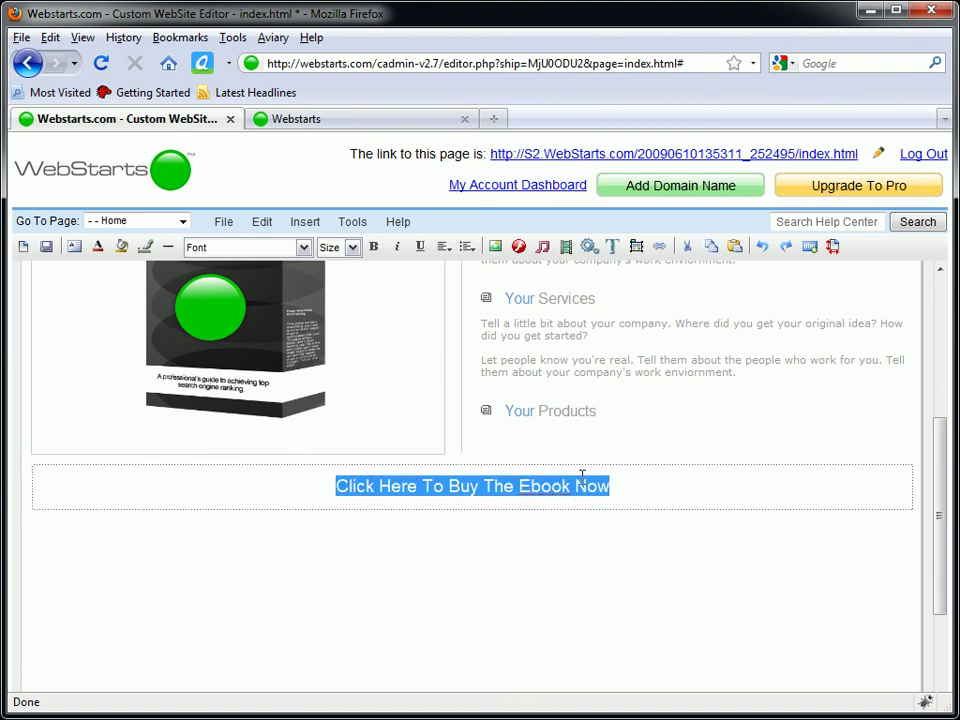
left_click(660, 248)
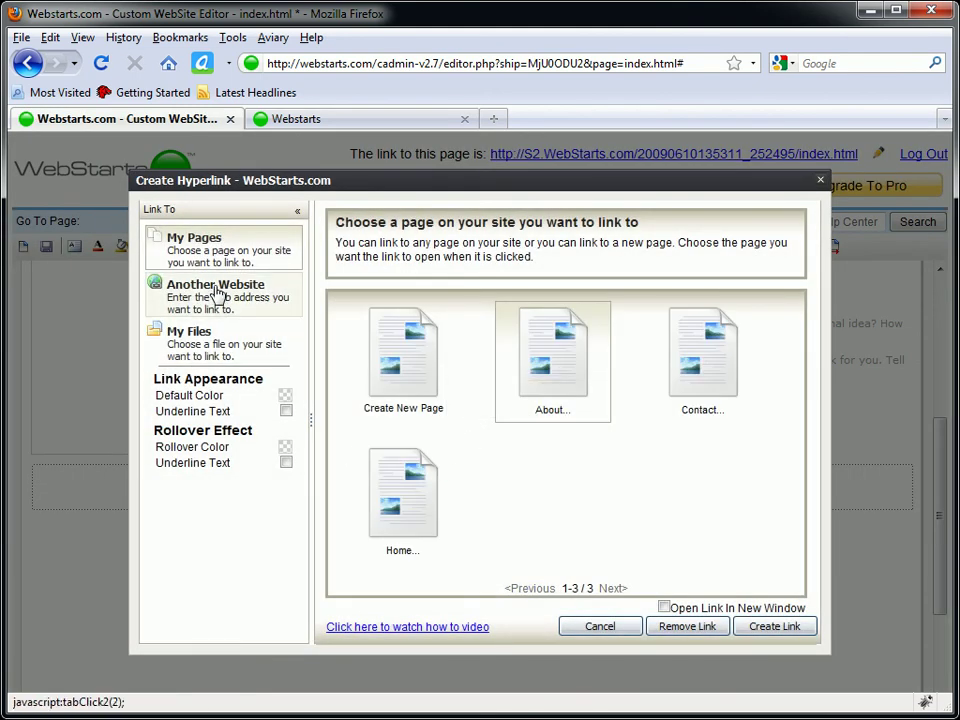
left_click(216, 291)
left_click_drag(510, 321, 466, 321)
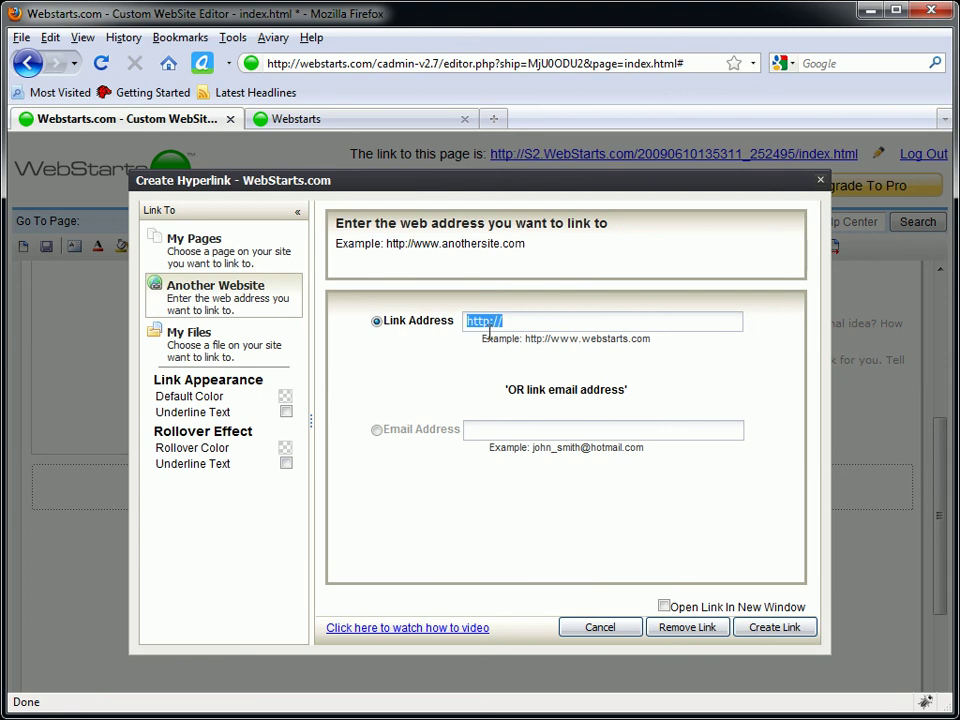
right_click(491, 336)
left_click(500, 476)
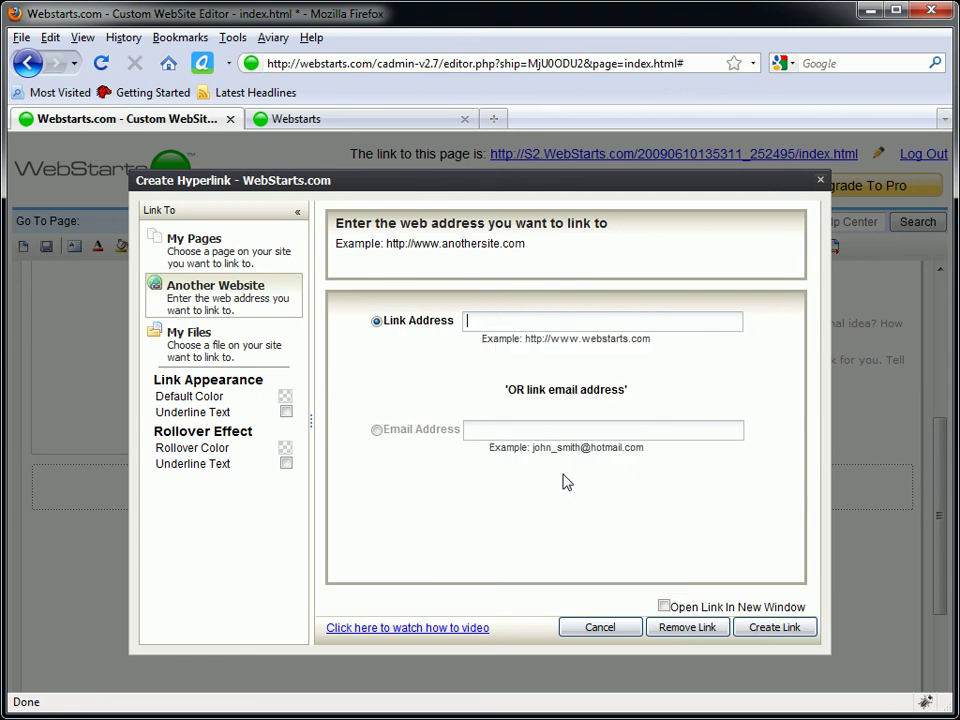
right_click(483, 323)
left_click(528, 447)
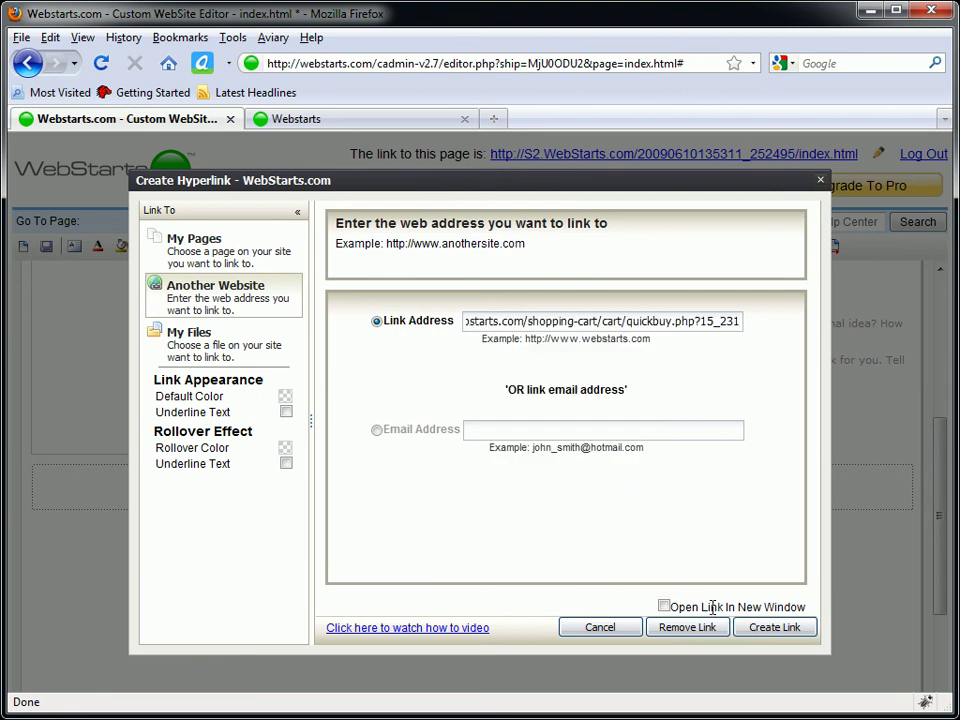
left_click(774, 627)
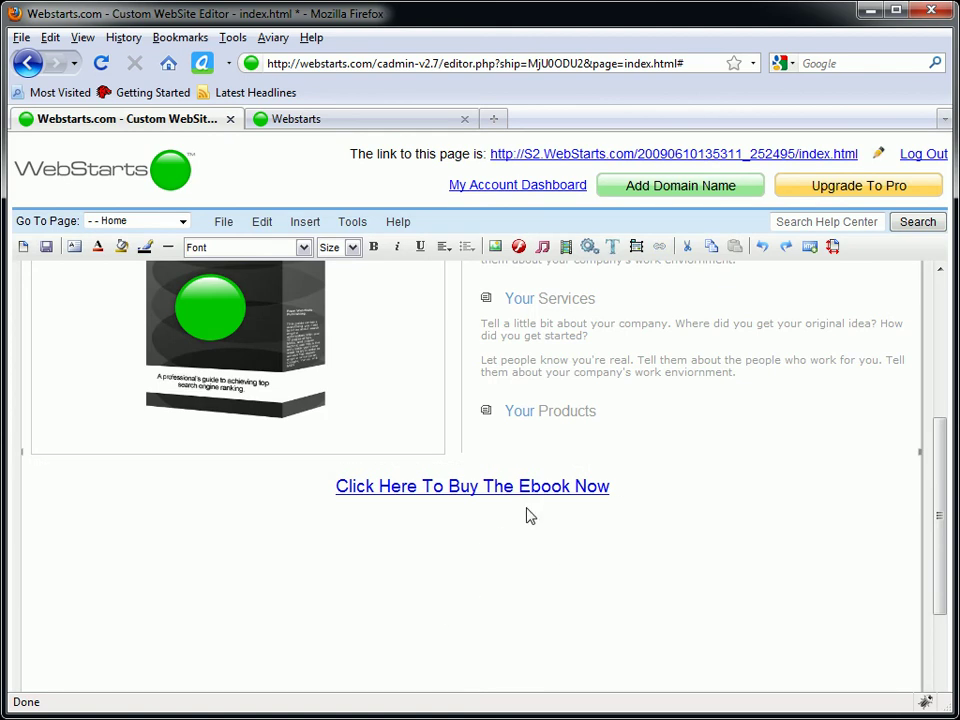
left_click(46, 246)
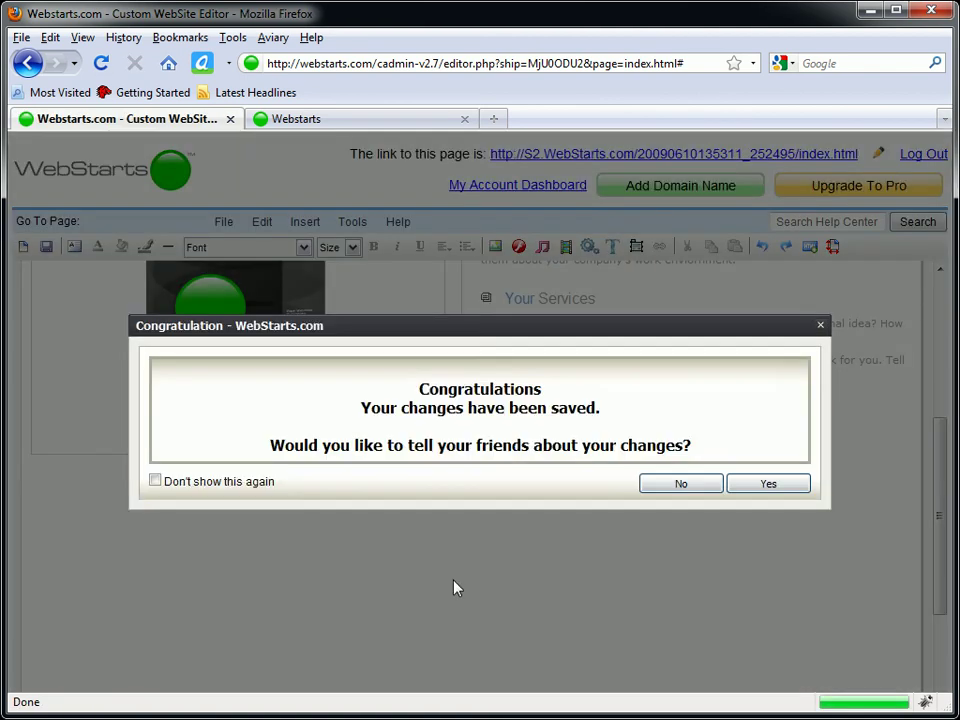
left_click(681, 484)
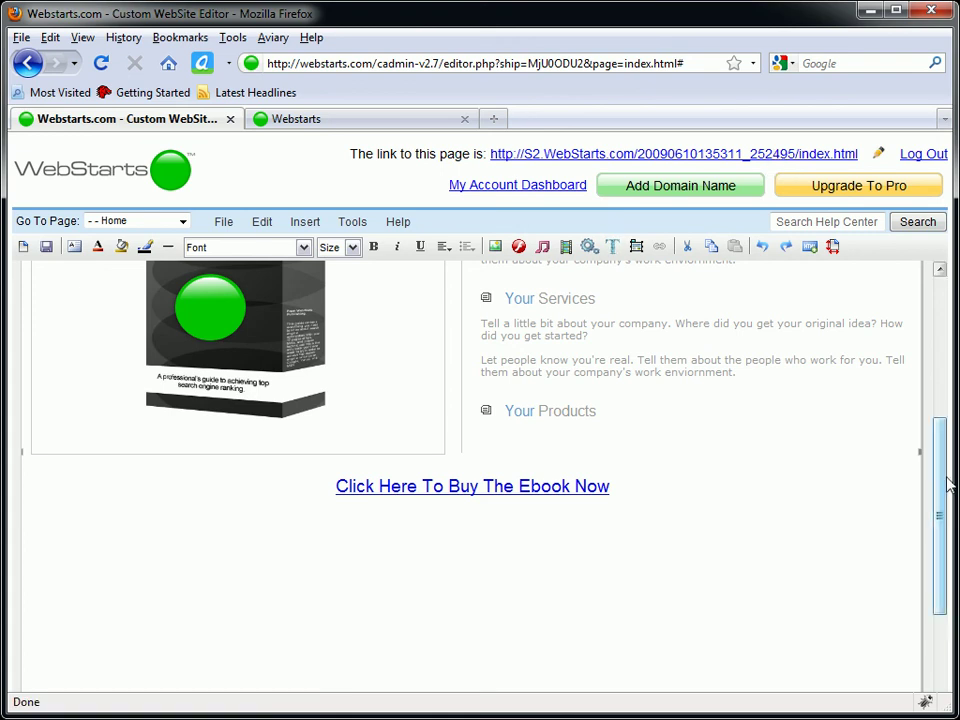
Open the live homepage and follow the buy-now line to check the $99.95 SEO Ebook Secure Order page
left_click(662, 156)
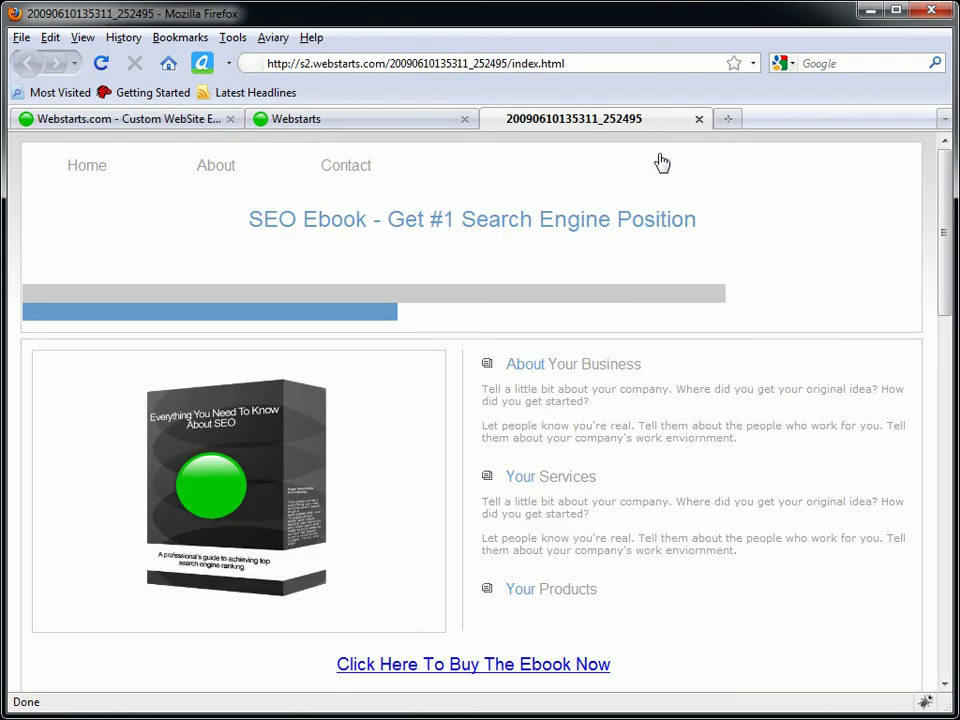
scroll(645, 304, "down", 2)
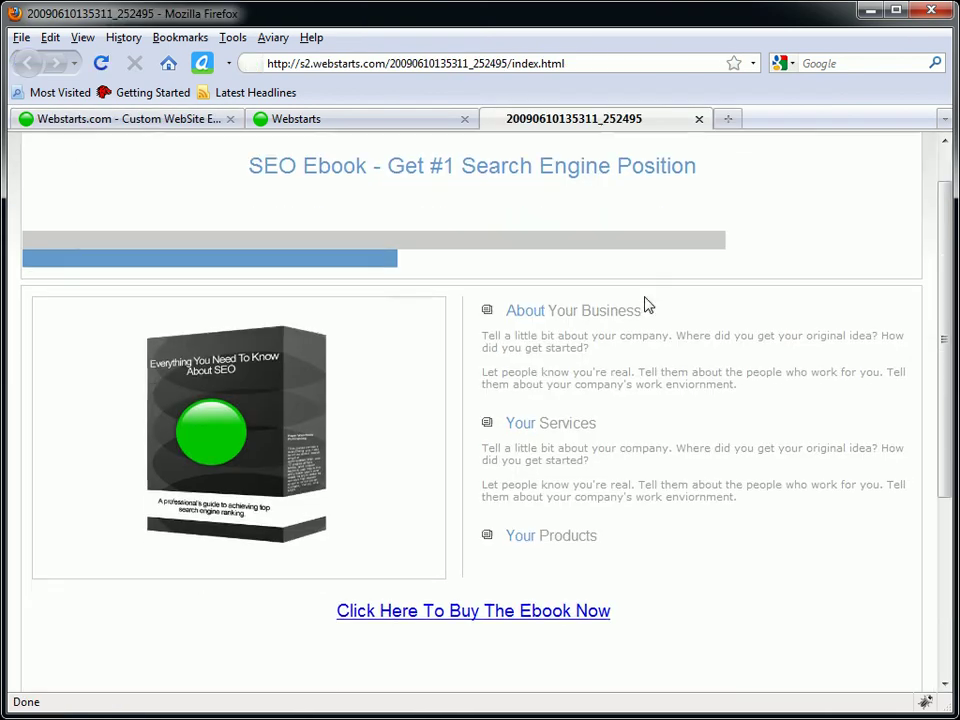
left_click(528, 560)
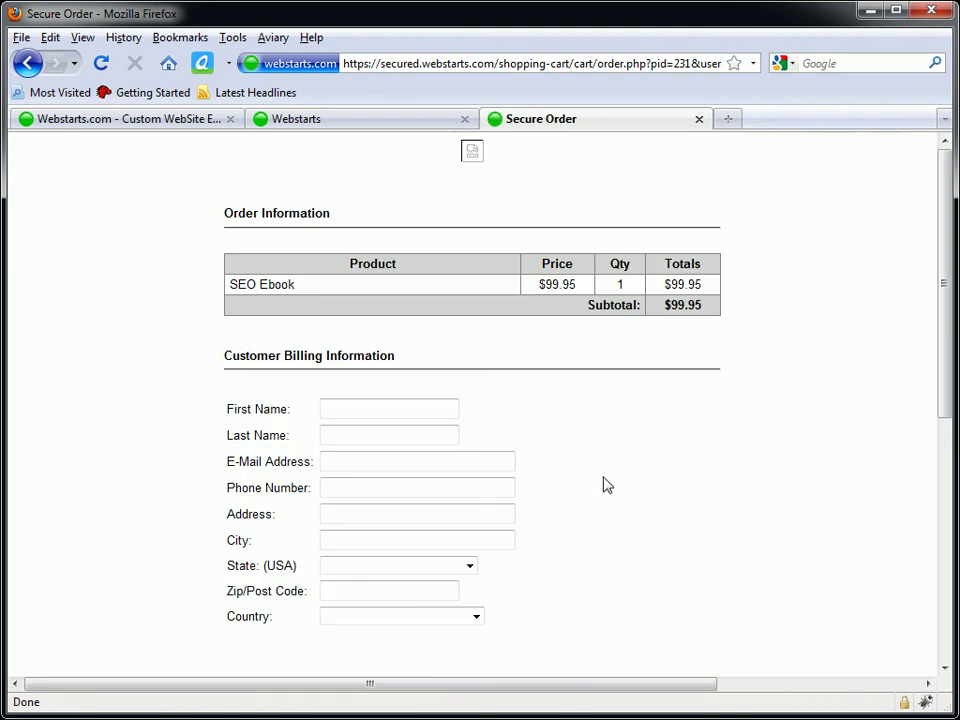
scroll(625, 501, "down", 6)
scroll(622, 500, "down", 3)
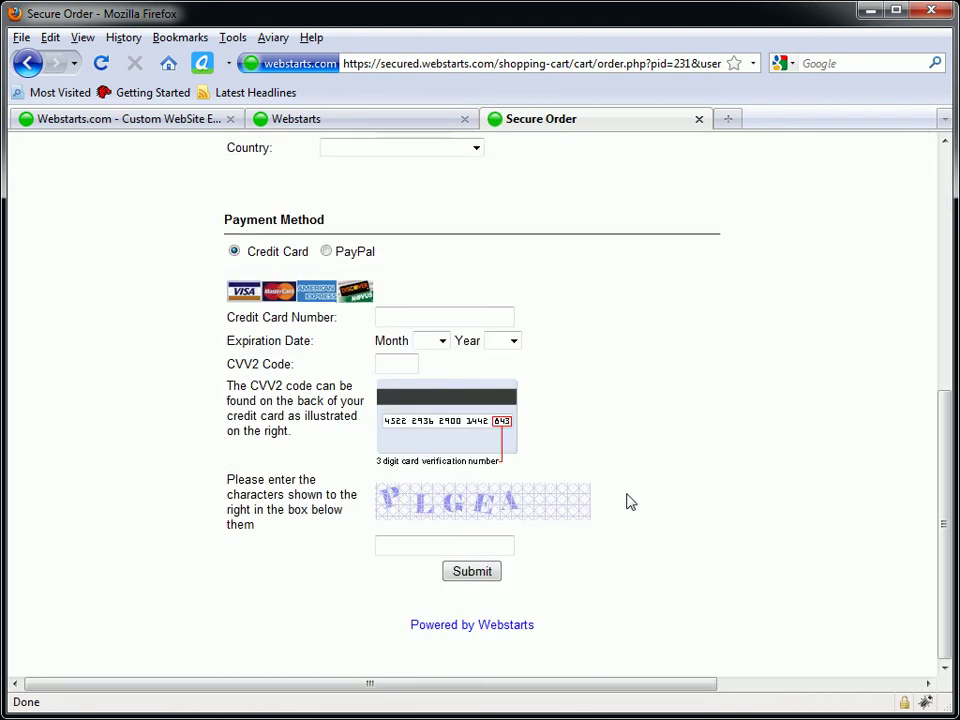
scroll(626, 503, "up", 9)
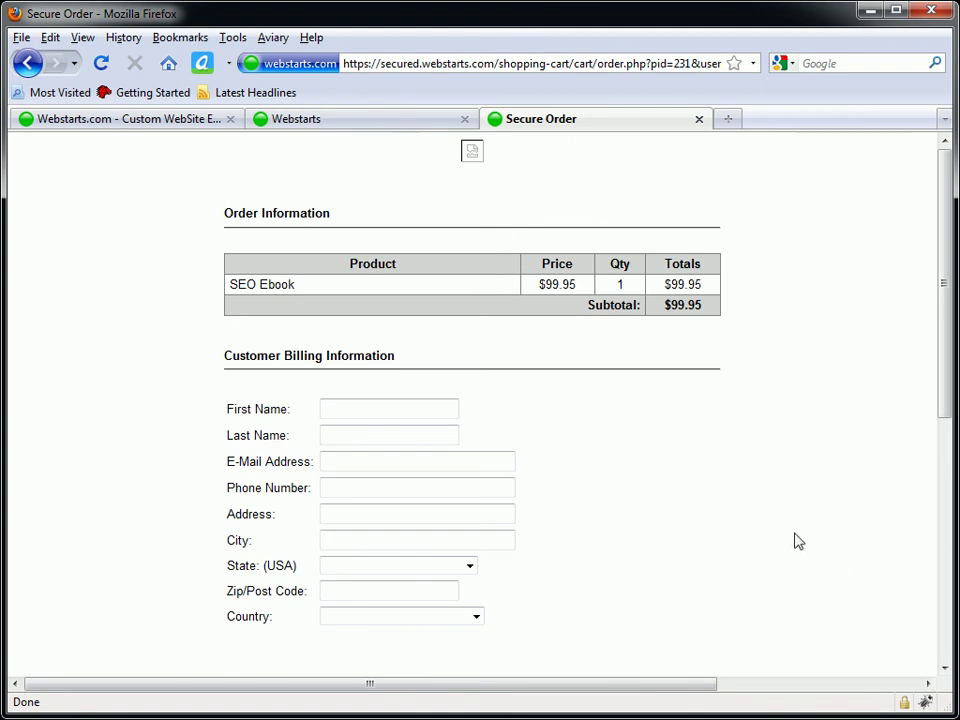
scroll(780, 565, "down", 4)
scroll(772, 580, "up", 4)
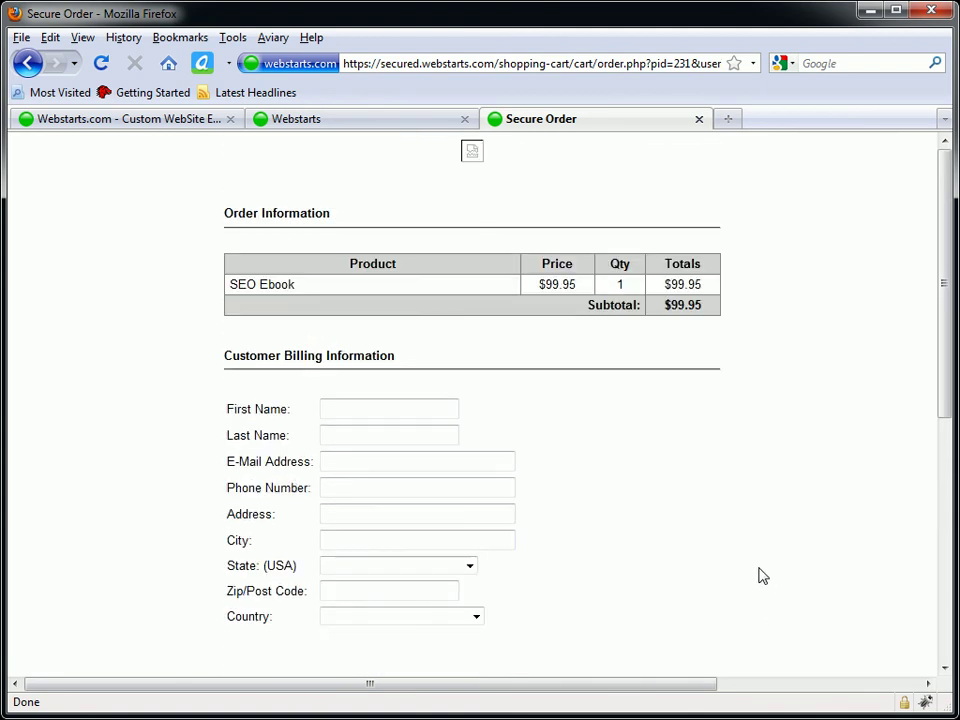
Close the Secure Order tab and return to the top of the Home page, headed 'SEO Ebook - Get #1 Search Engine Position'
left_click(699, 119)
scroll(789, 343, "up", 5)
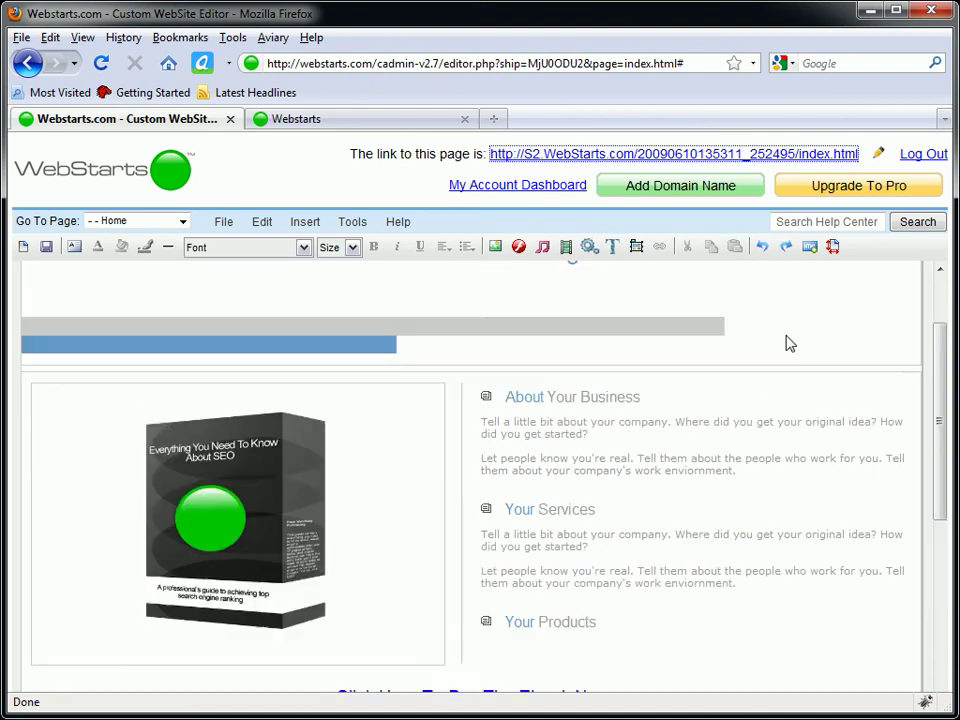
scroll(811, 347, "up", 1)
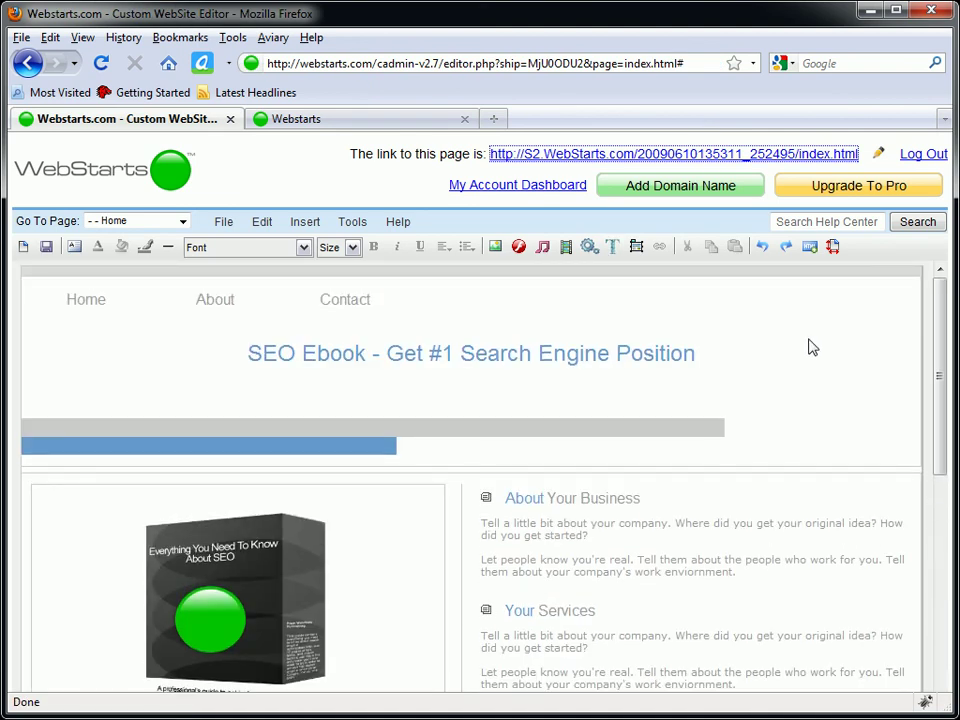